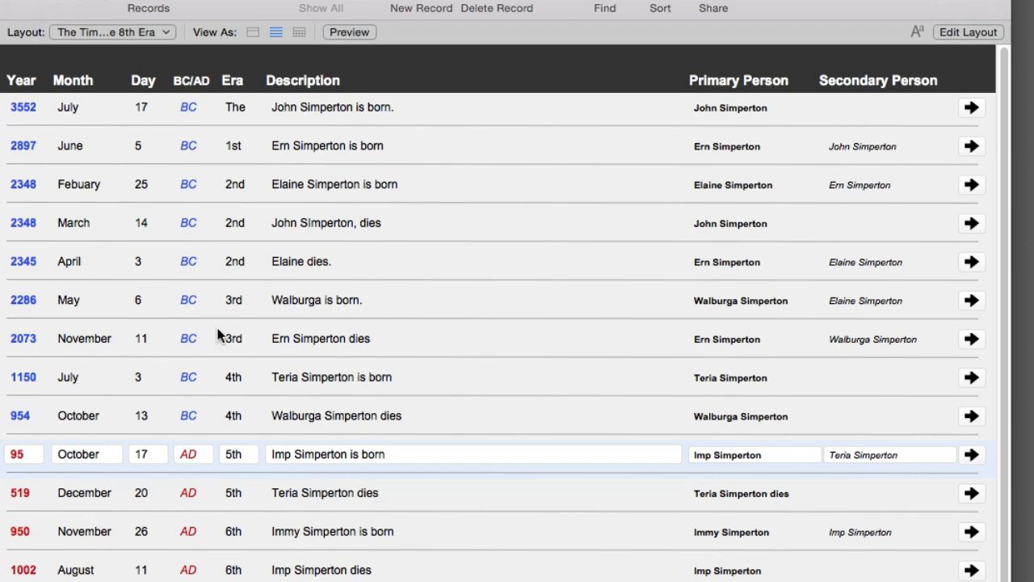
Select the existing 1150 BC, 95 AD and 1002 timeline records in turn
left_click(194, 394)
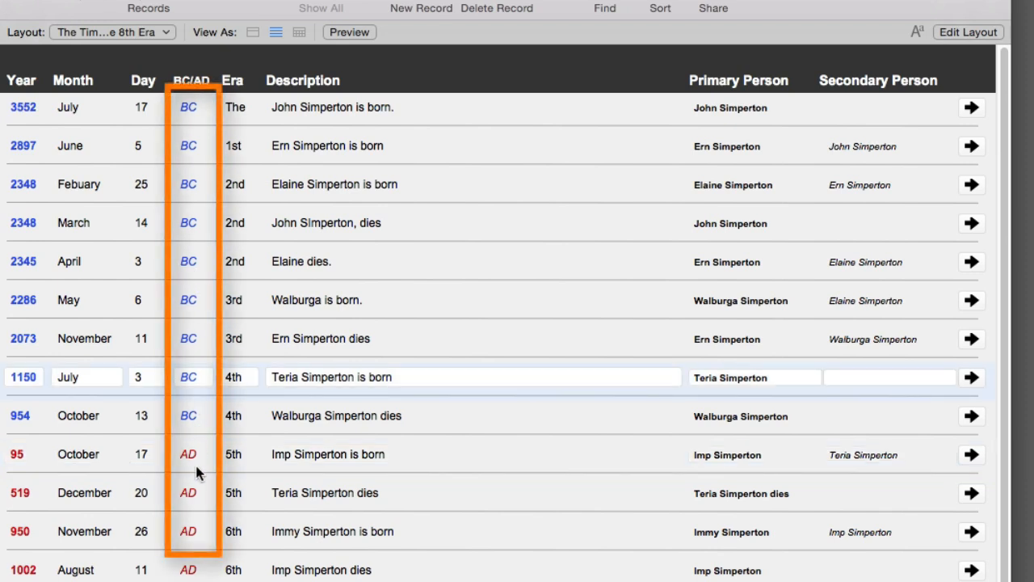
left_click(196, 462)
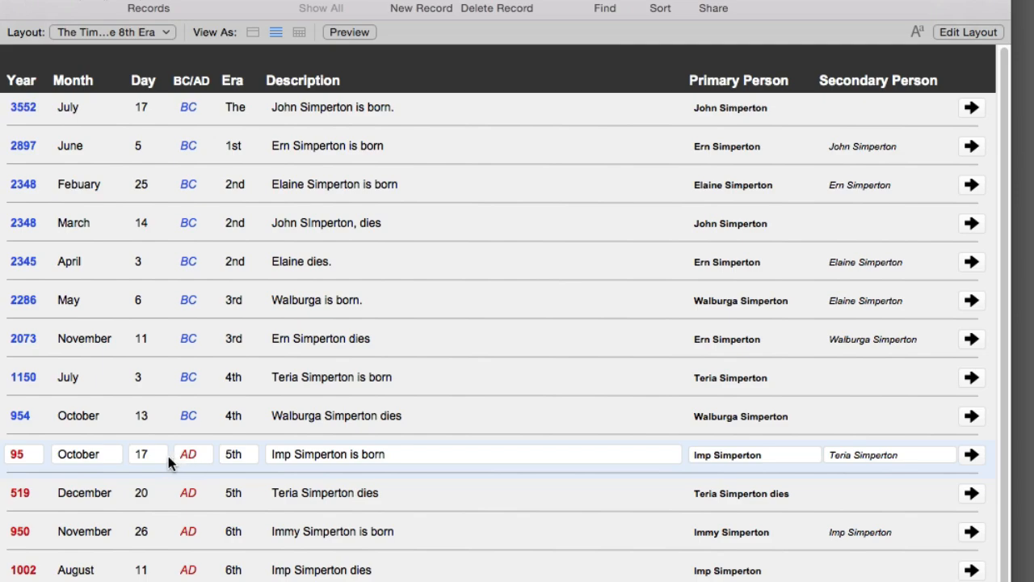
left_click(187, 570)
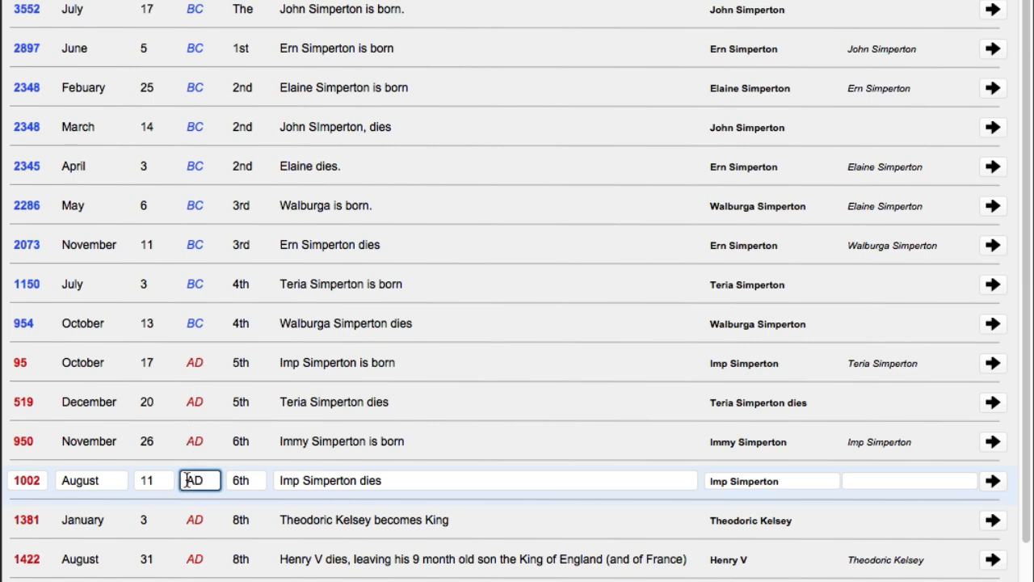
Add a new record: BC, description 'test', day 21, month July, year 345, and commit it
key("Return")
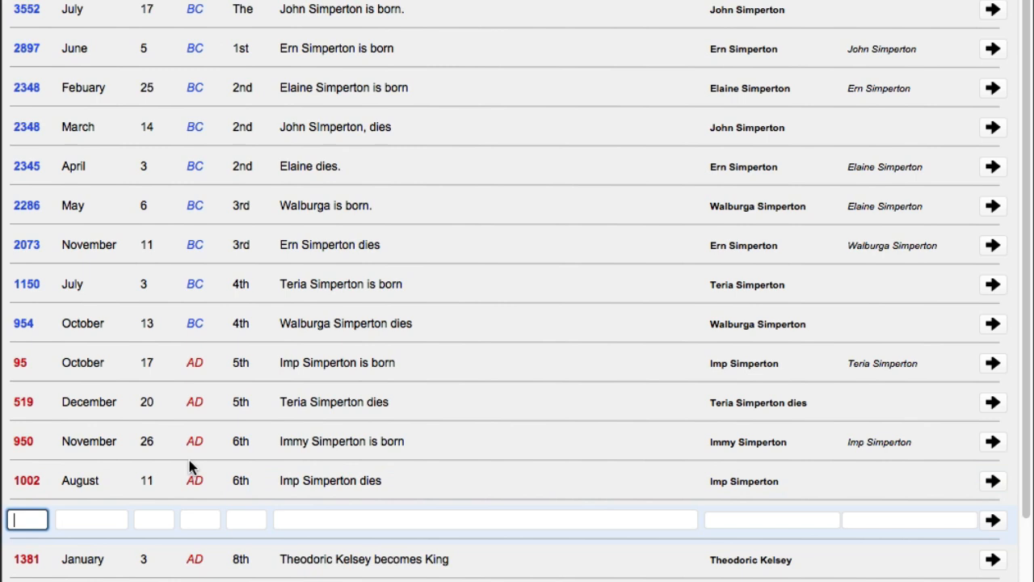
left_click(195, 516)
type("BC")
left_click(318, 522)
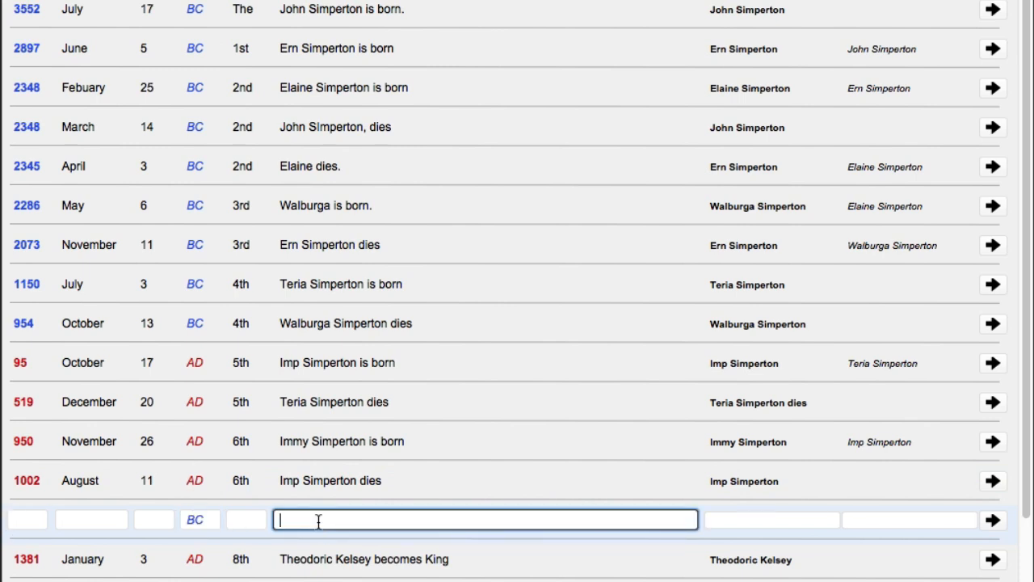
type("test")
left_click(153, 520)
type("21")
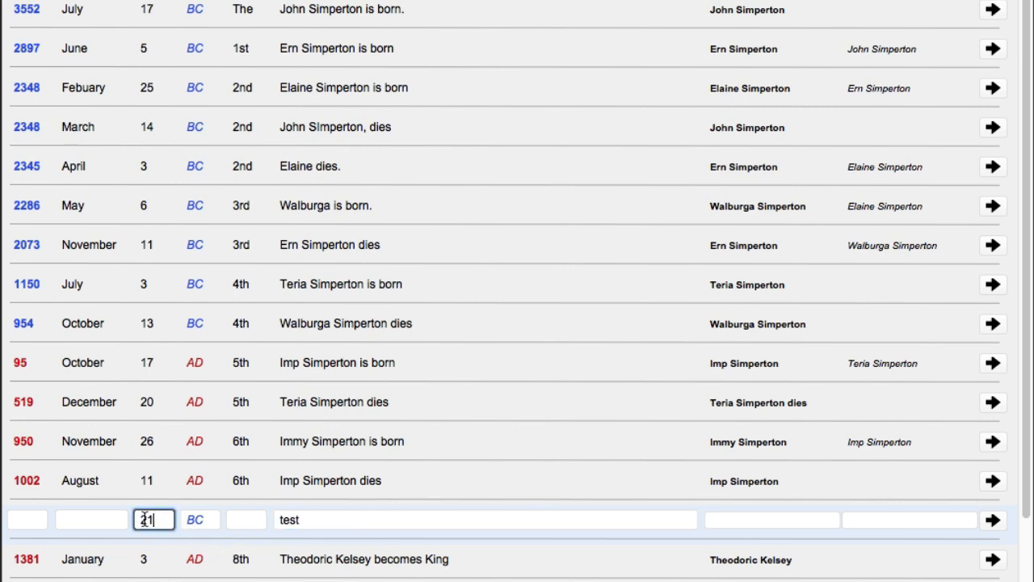
left_click(94, 519)
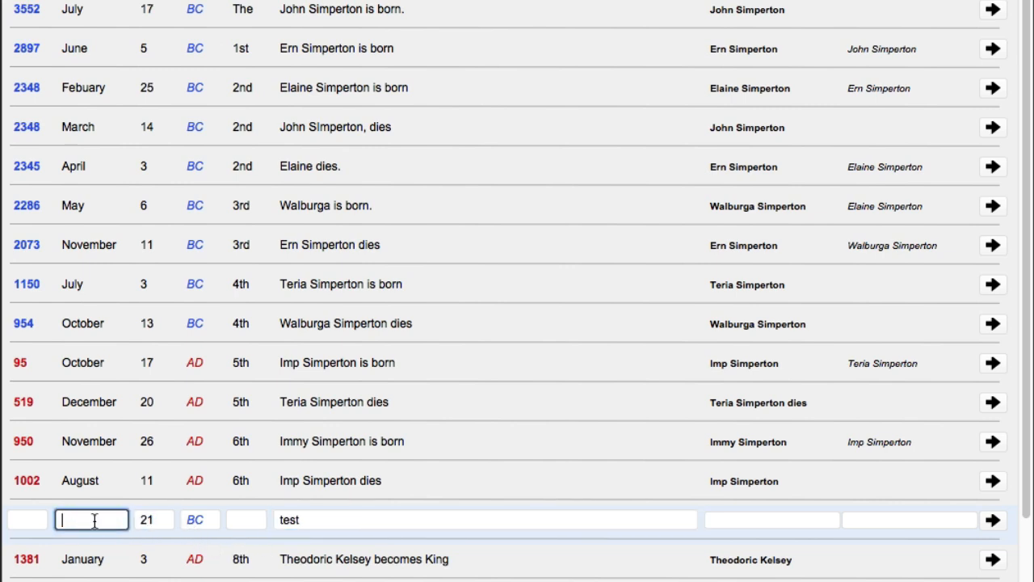
type("July")
left_click(36, 518)
type("345")
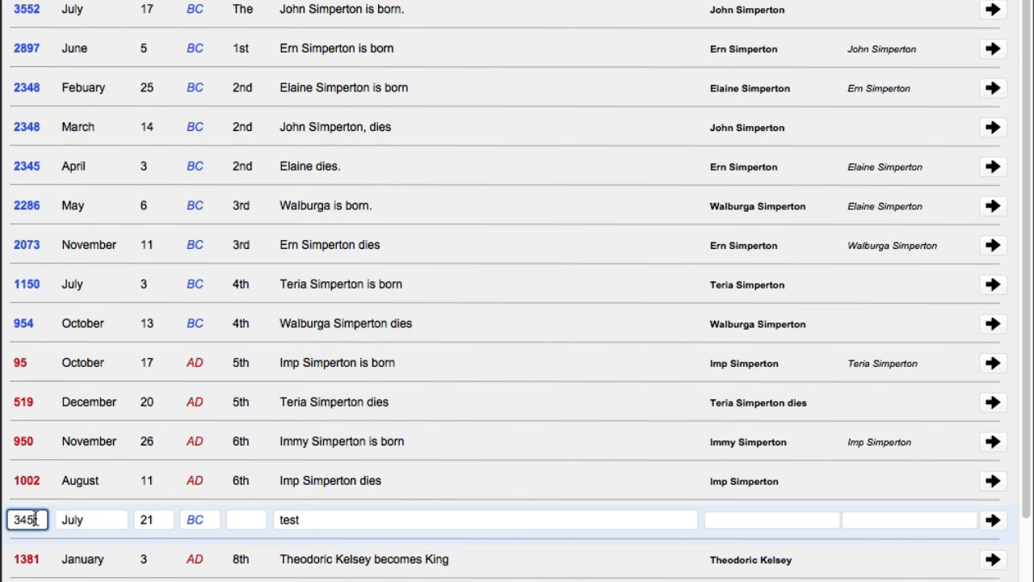
left_click(53, 501)
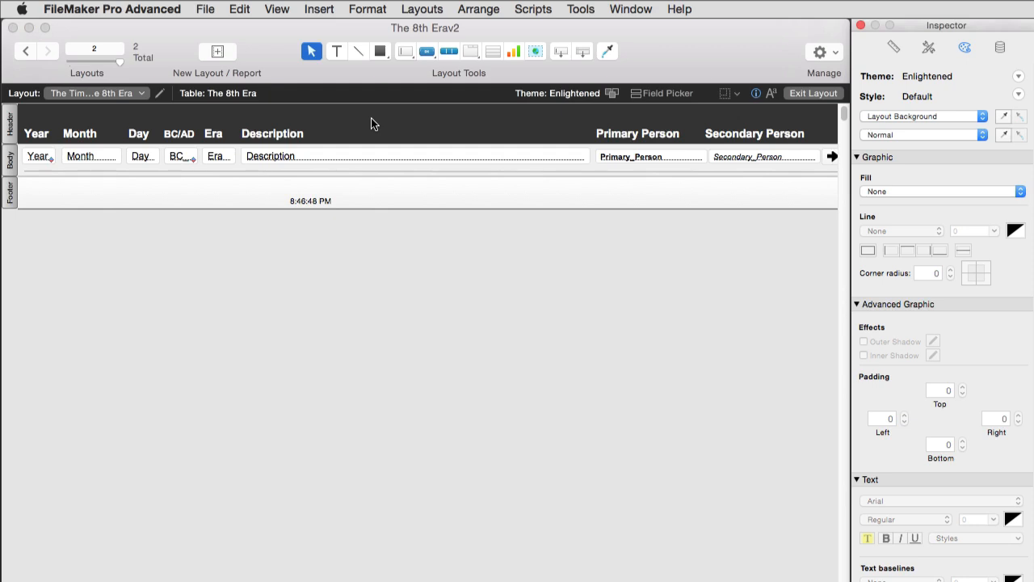
From File > Manage > Value Lists, open the 'BC or AD' list in Edit Value List
left_click(203, 9)
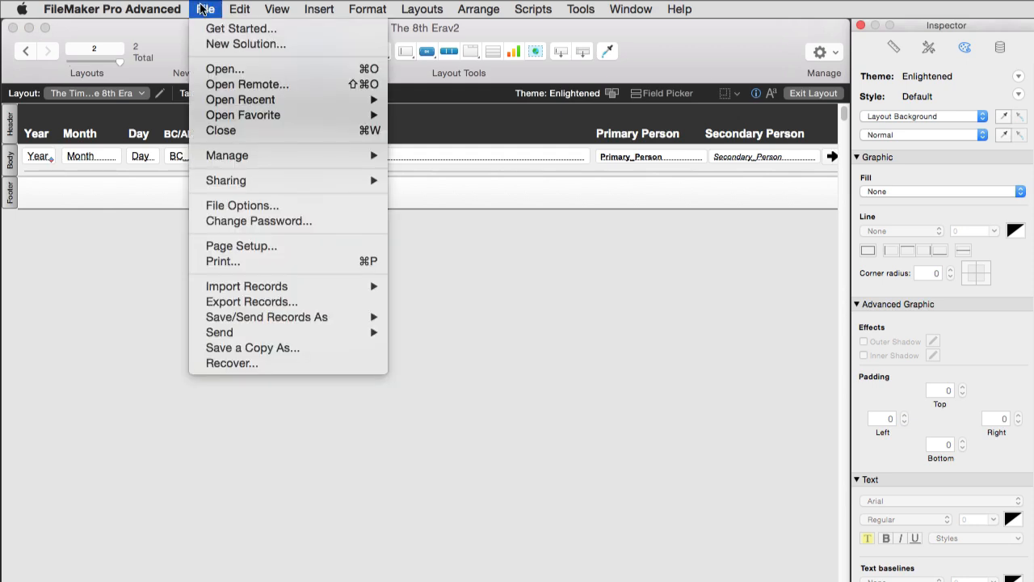
mouse_move(351, 154)
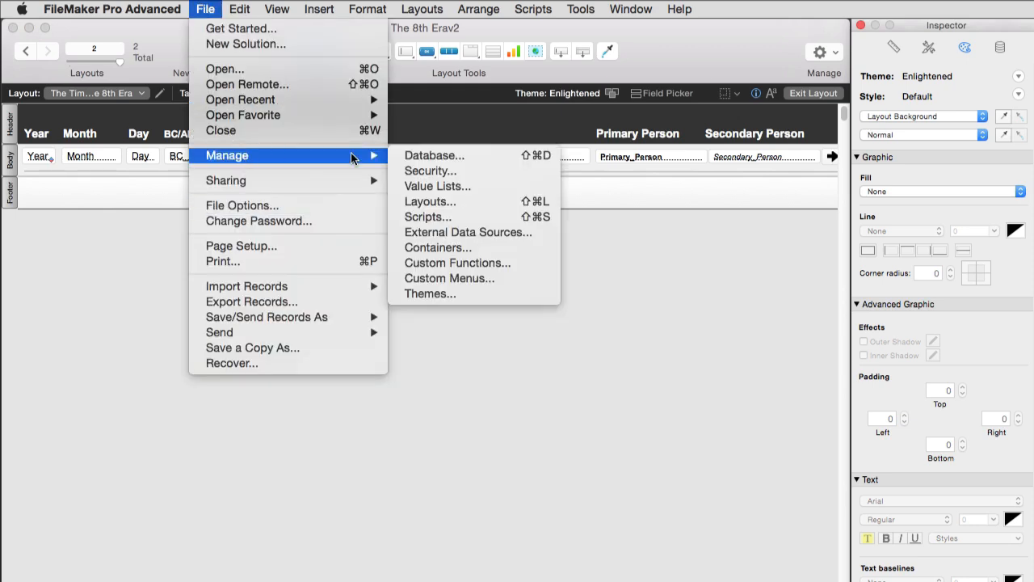
left_click(473, 184)
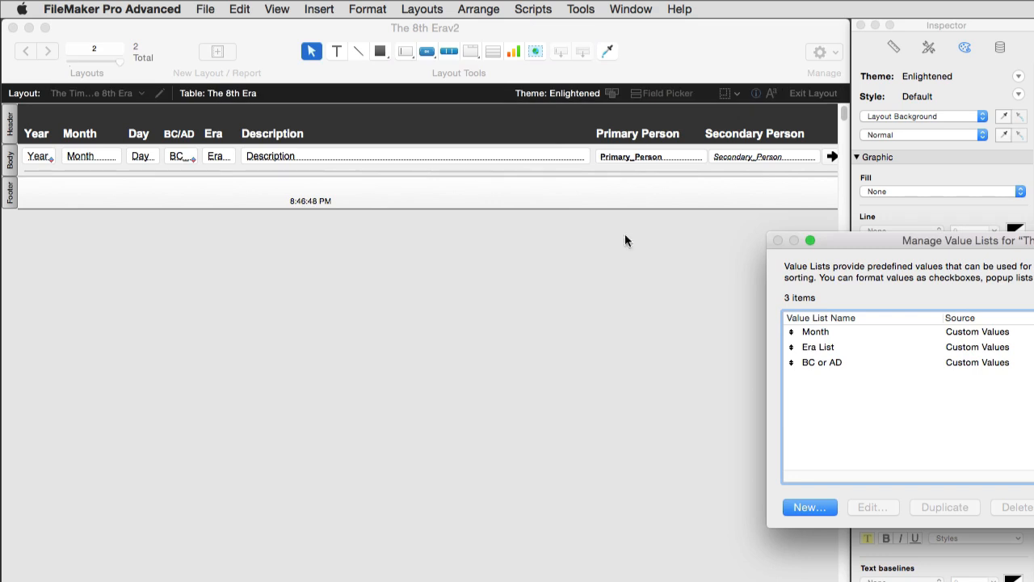
left_click_drag(902, 245, 347, 190)
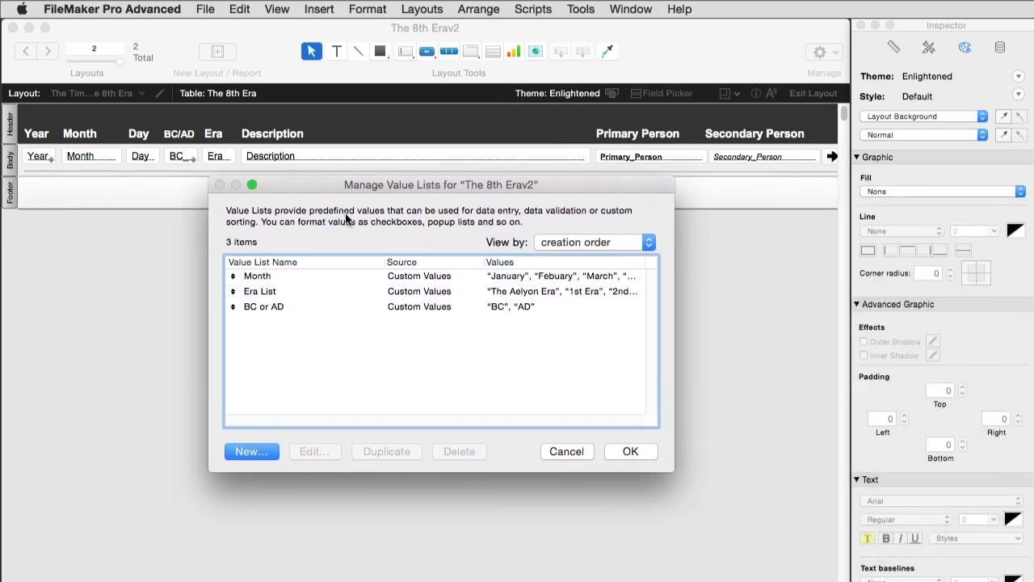
left_click(339, 306)
double_click(340, 306)
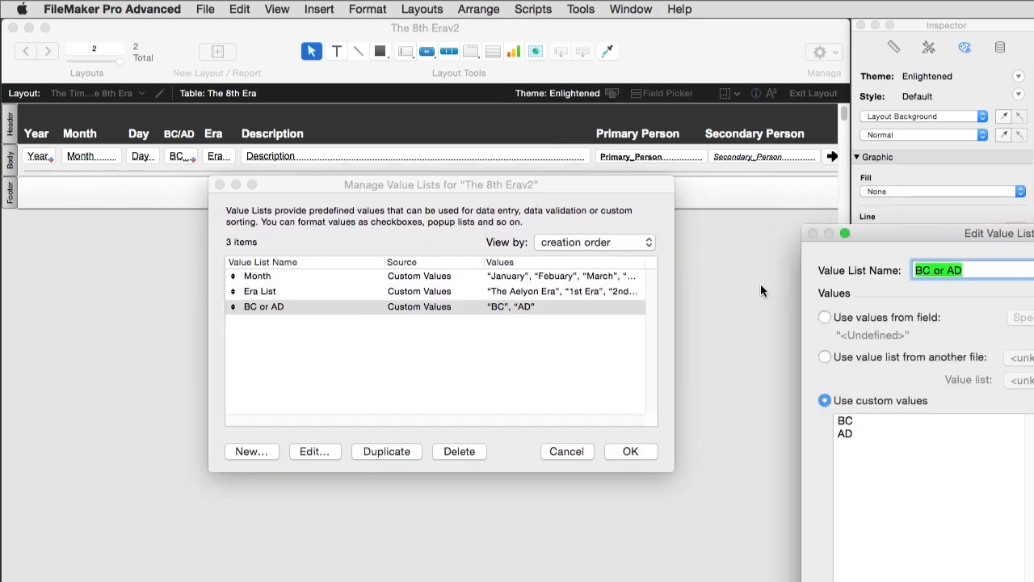
left_click_drag(898, 236, 424, 144)
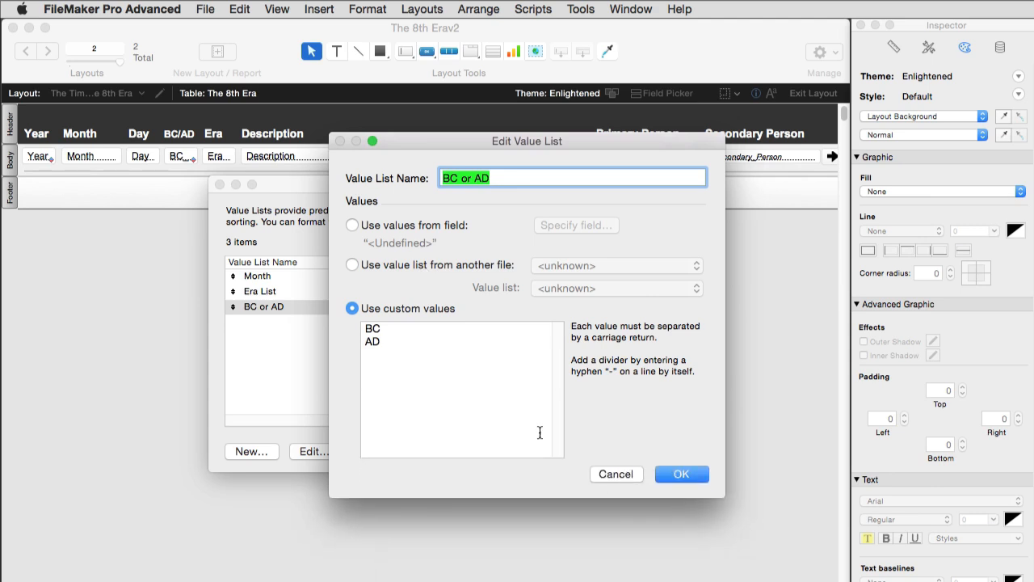
Try adding 'FAR RCC' to the custom values, then delete all the entries
left_click(388, 347)
key("Return")
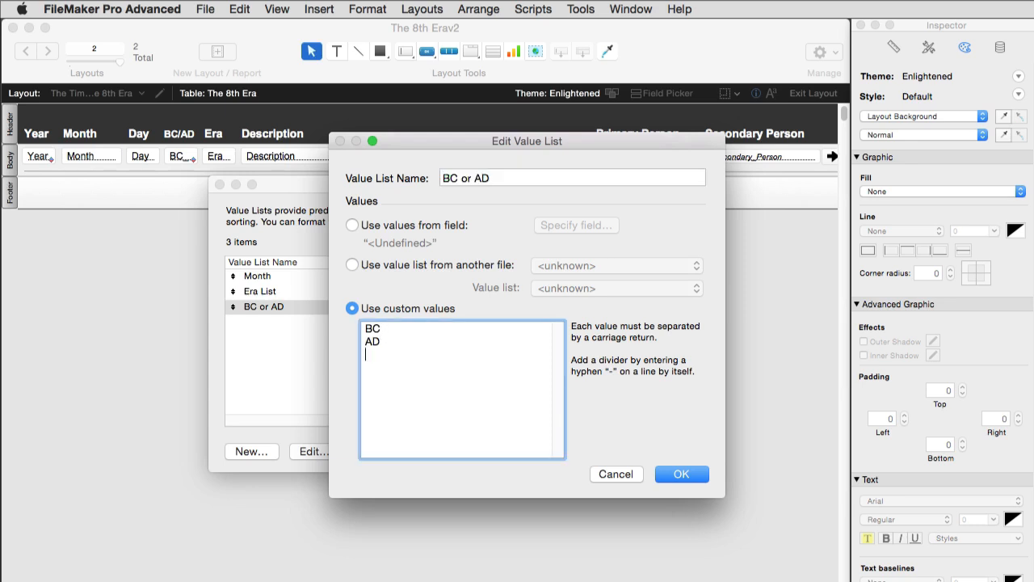
type("FAR ")
type("RCC")
key("alt+shift+Left")
key("alt+shift+Left")
key("alt+shift+Left")
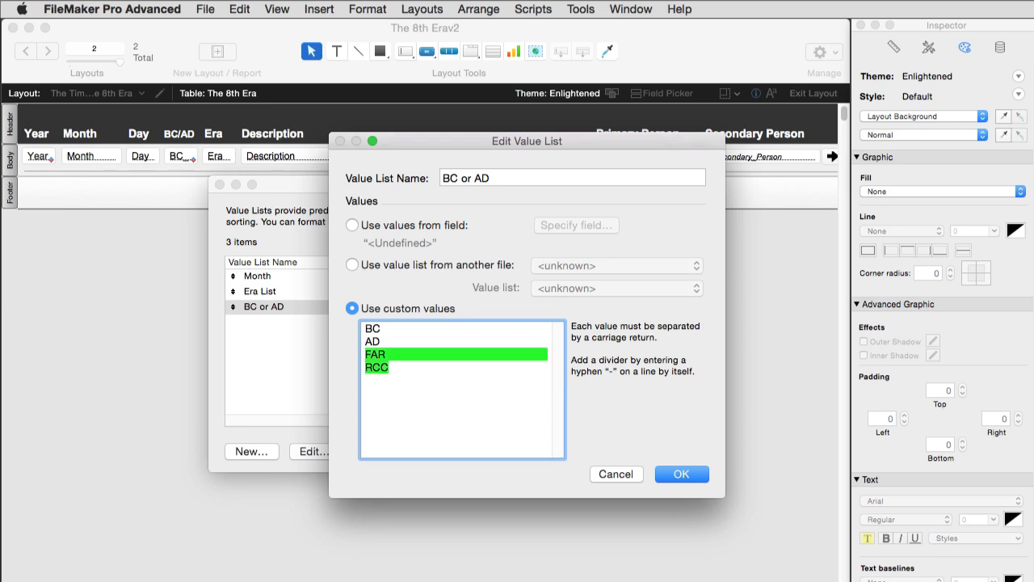
key("alt+shift+Right")
key("Right")
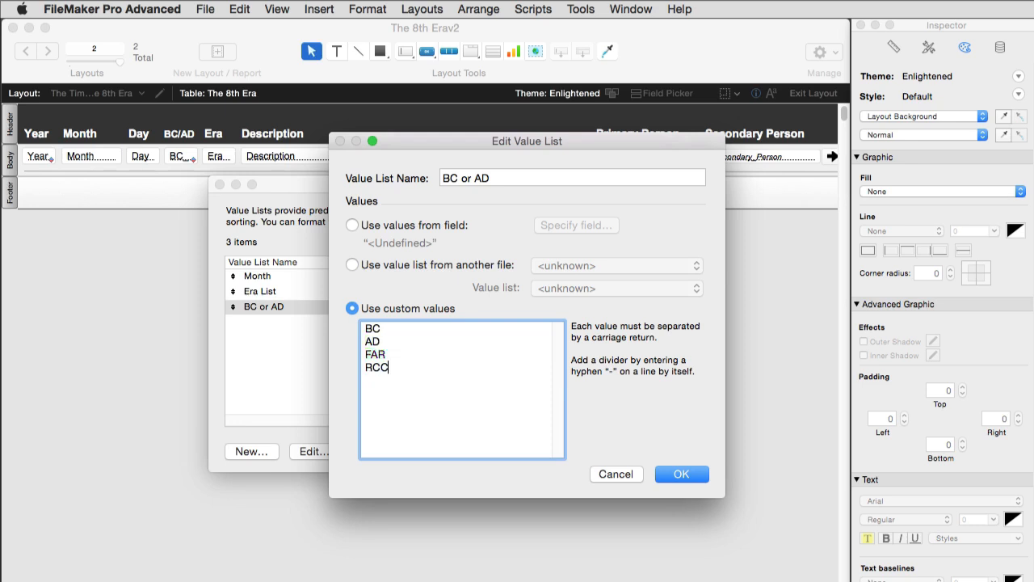
key("super+a")
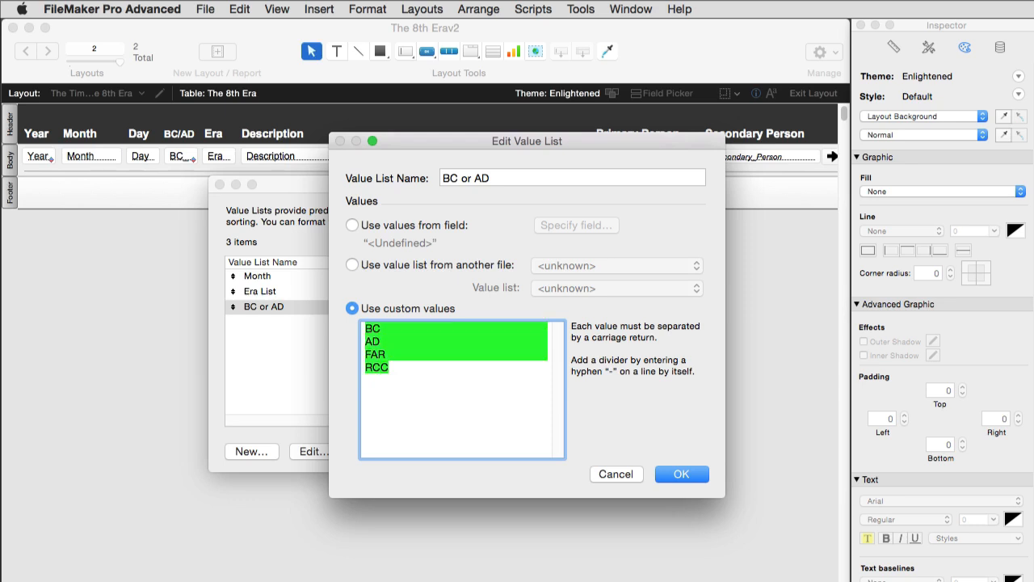
key("BackSpace")
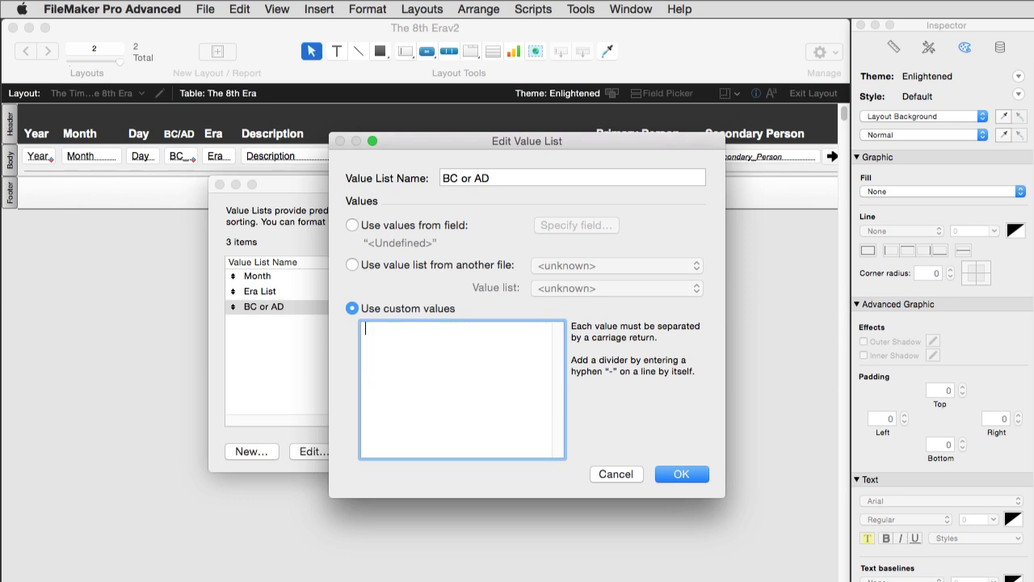
Type 'Invoice Paid' and 'Shipped' as values, then discard the edits and close both value list dialogs
type("Invoi")
type("ce ")
type("Paid")
key("Return")
type("Shipped")
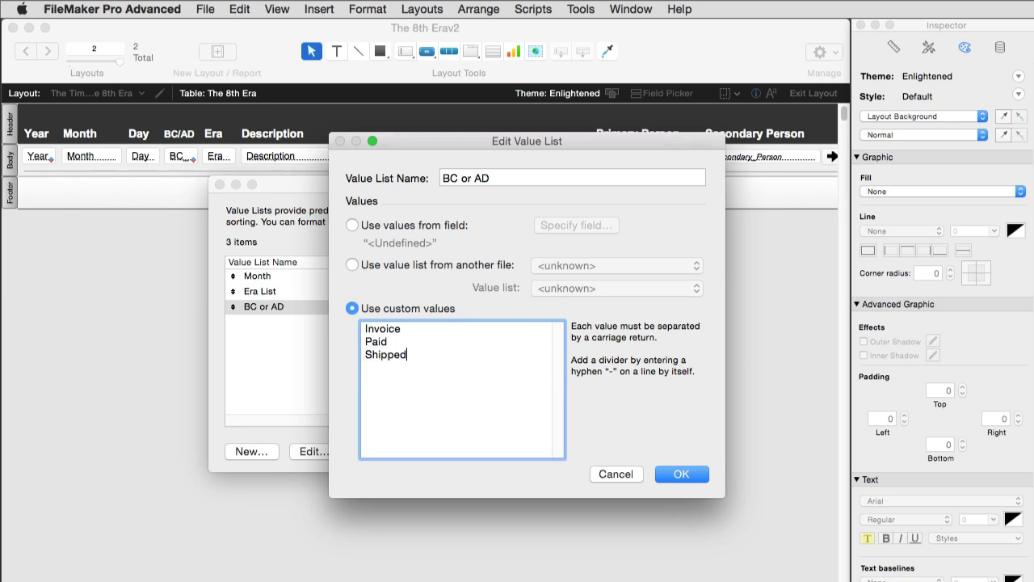
key("super+a")
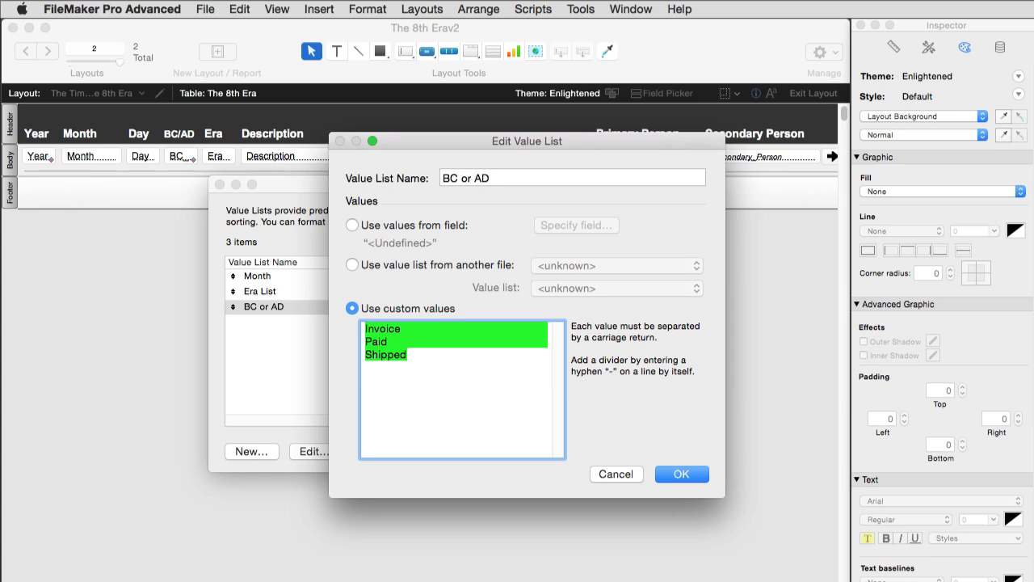
key("Escape")
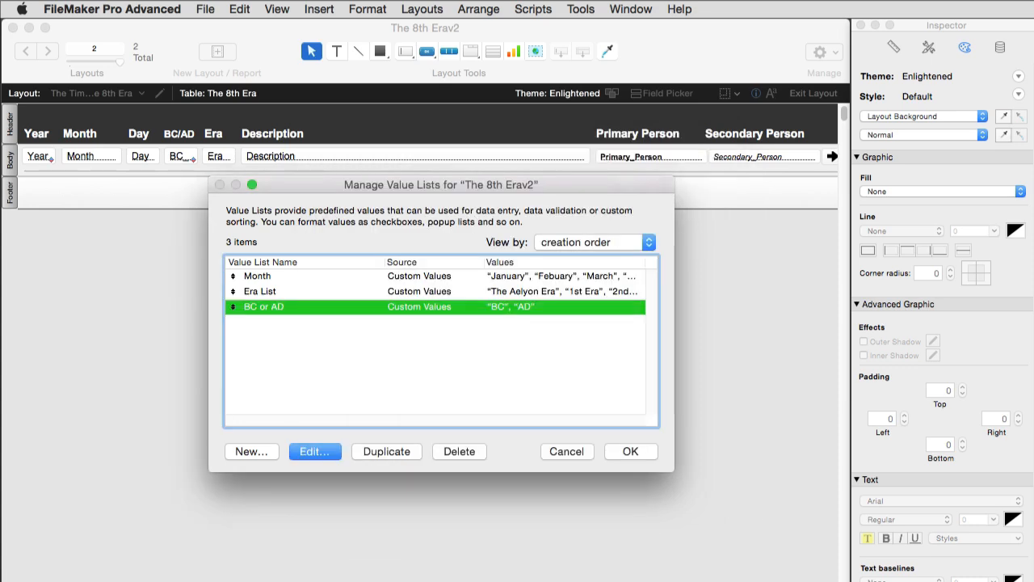
key("Escape")
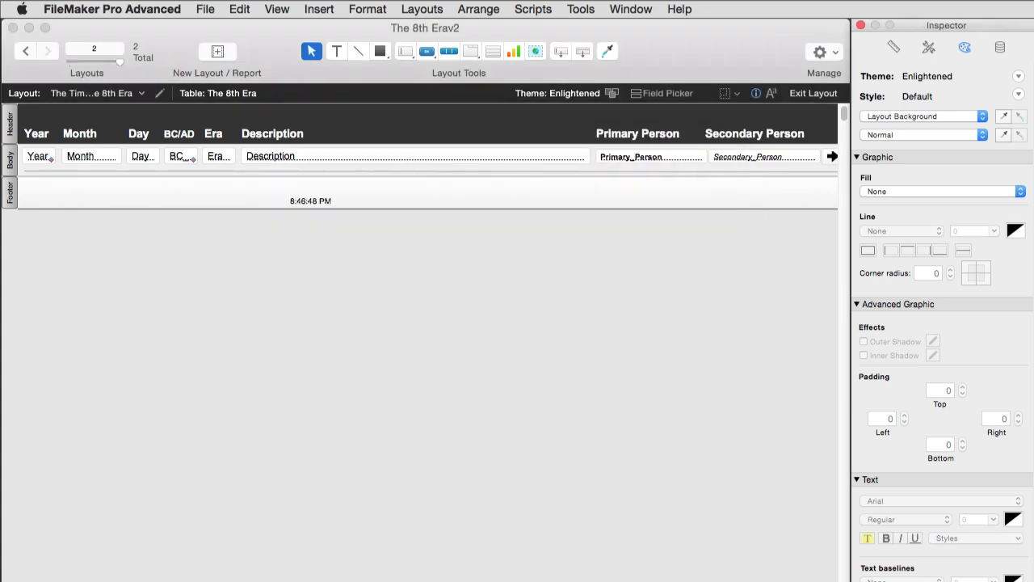
Back in Browse mode, confirm BC_or_AD sorts by the 'BC or AD' value list in Sort Records
key("super+b")
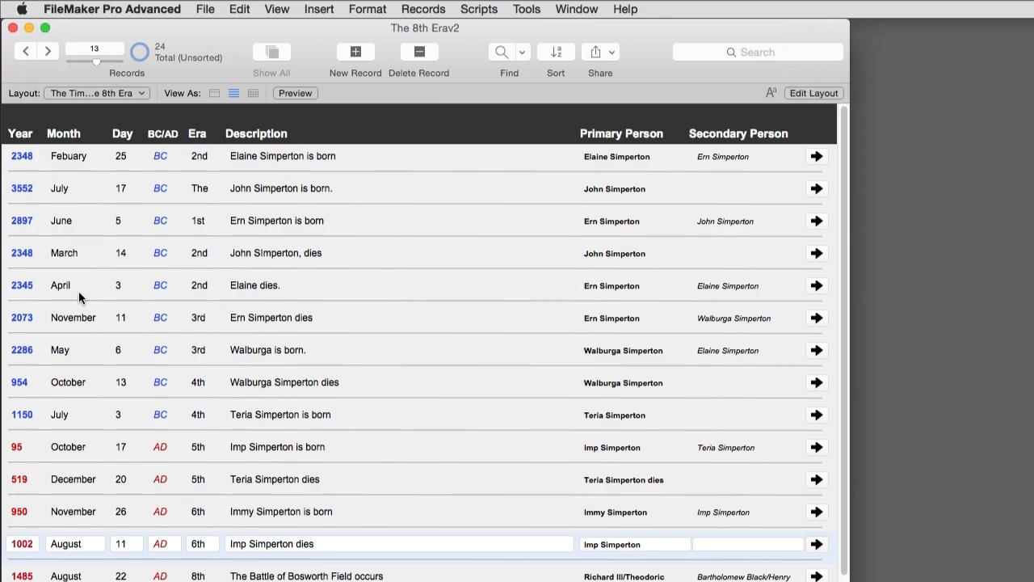
key("super+s")
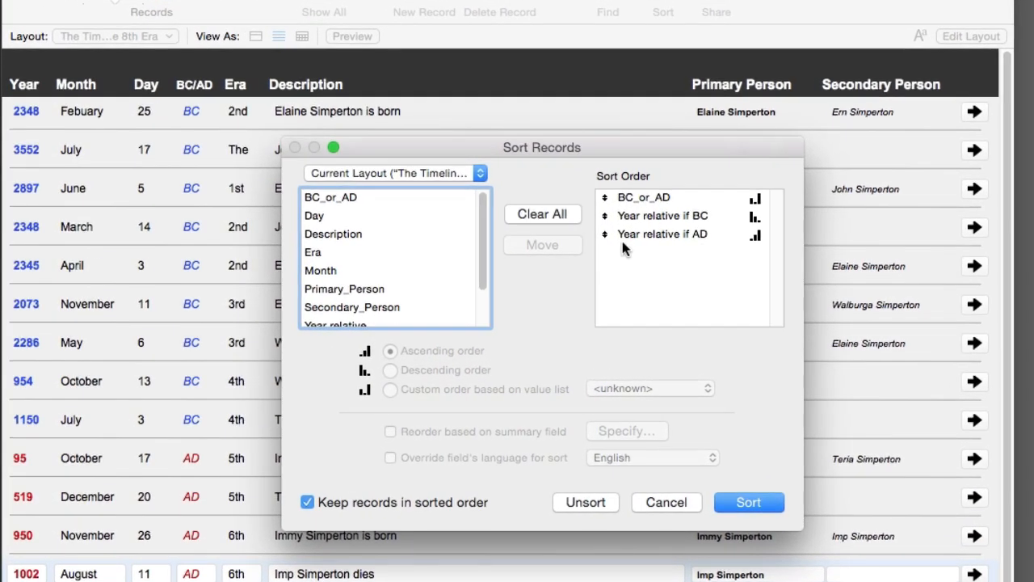
left_click_drag(639, 145, 506, 140)
left_click(523, 193)
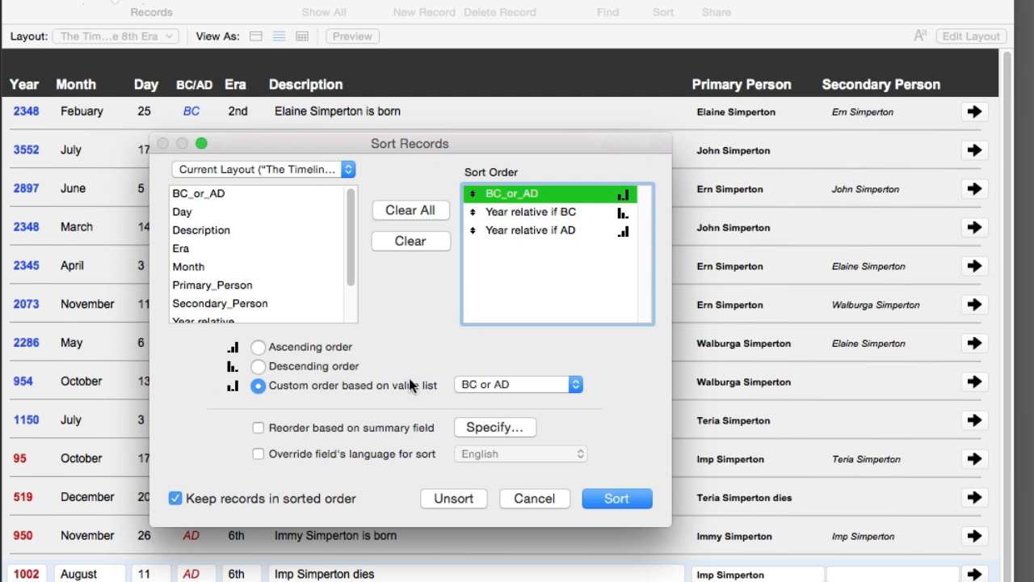
left_click(492, 384)
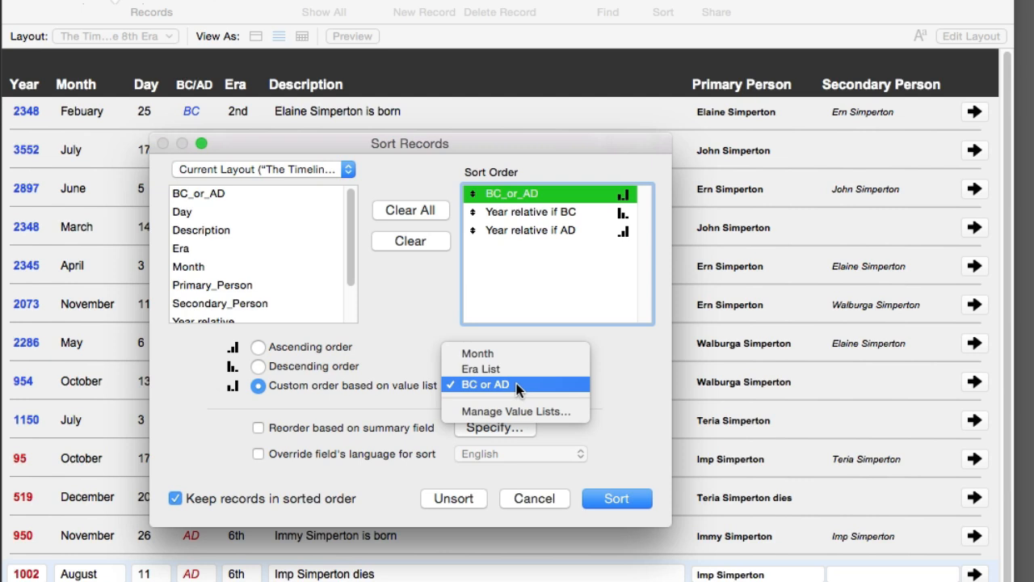
left_click(516, 383)
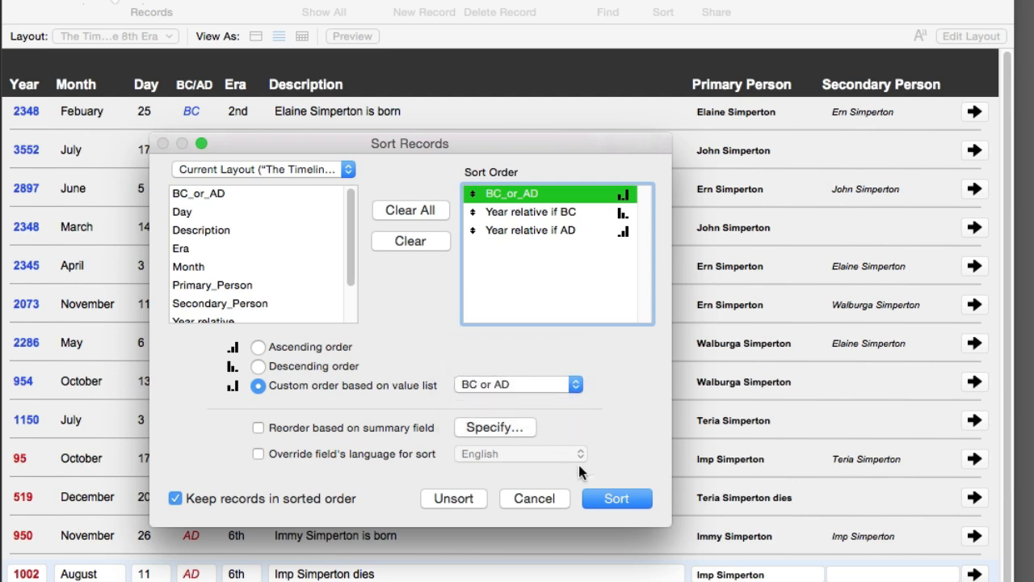
left_click(558, 383)
Verify 'BC or AD' lists BC before AD, then remove the year field from the sort order
left_click(549, 412)
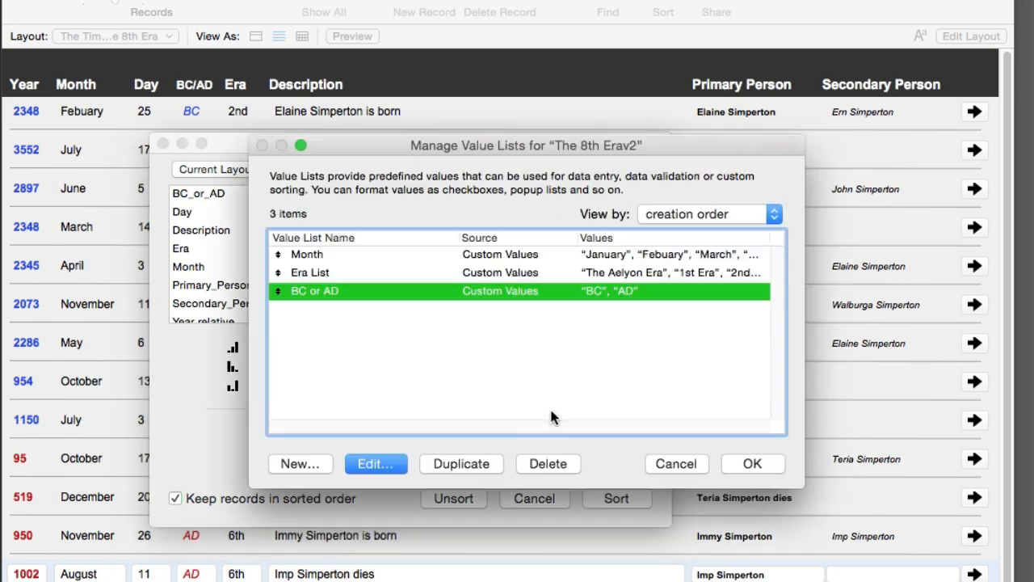
double_click(348, 292)
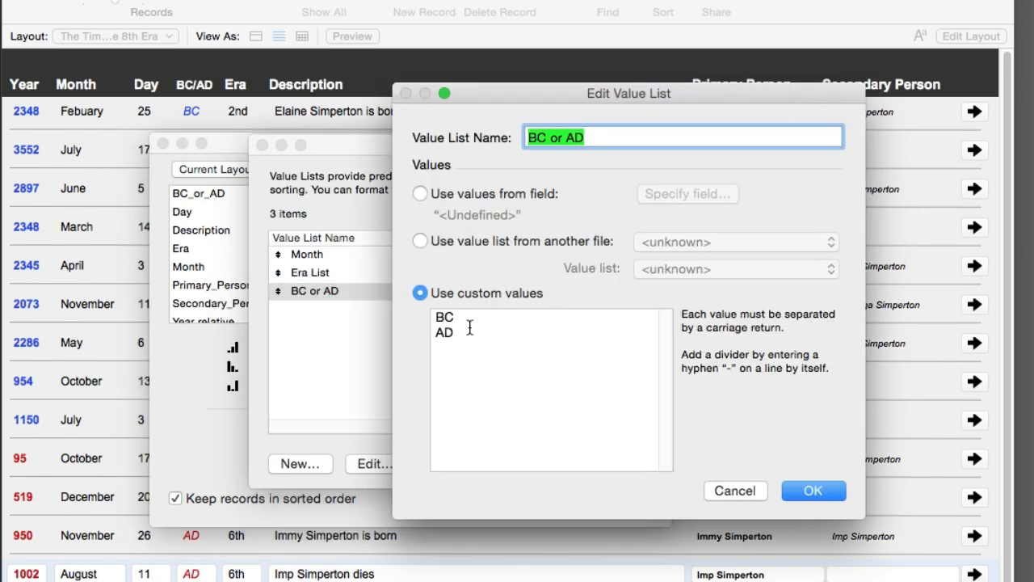
left_click_drag(475, 354, 450, 289)
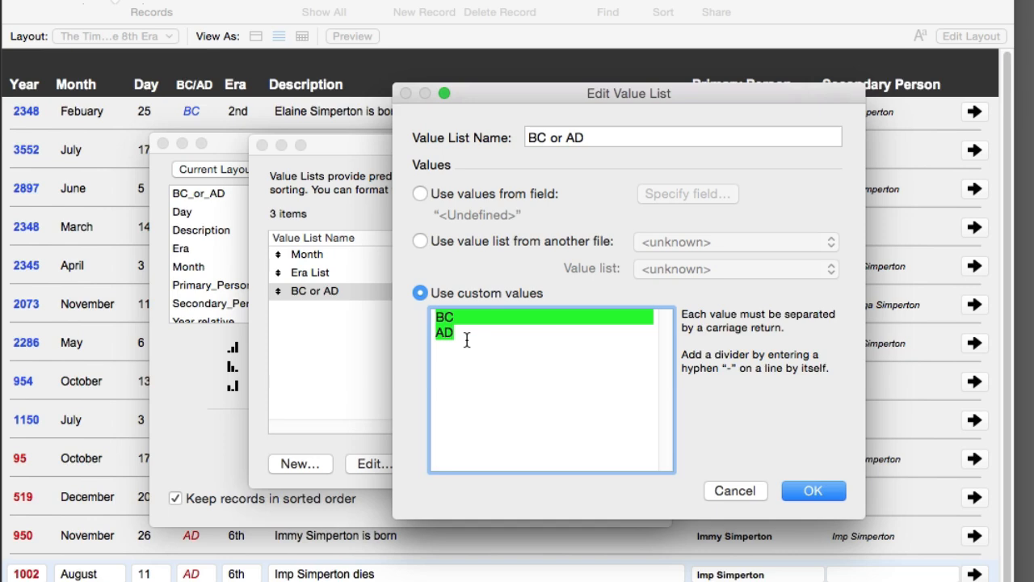
left_click_drag(442, 317, 428, 334)
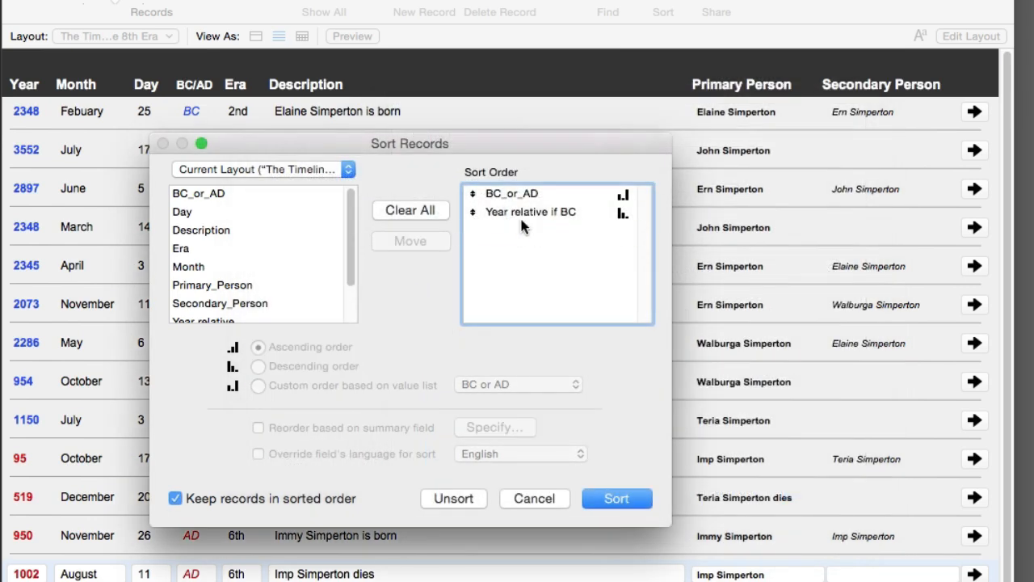
double_click(523, 210)
Sort the records with BC_or_AD as the only sort field
left_click(605, 498)
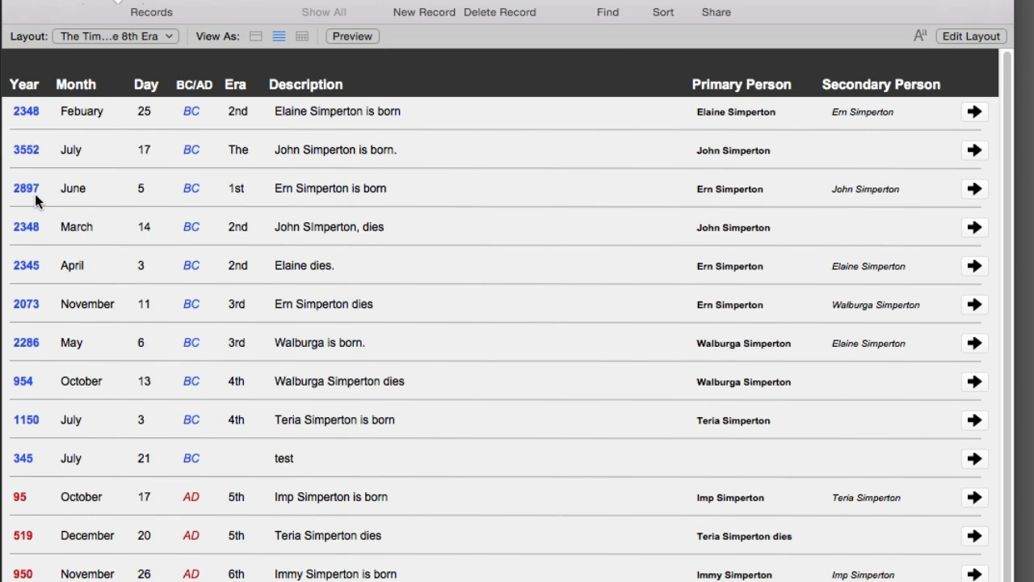
Add Year relative under BC_or_AD in the sort order and re-sort the records
key("super+s")
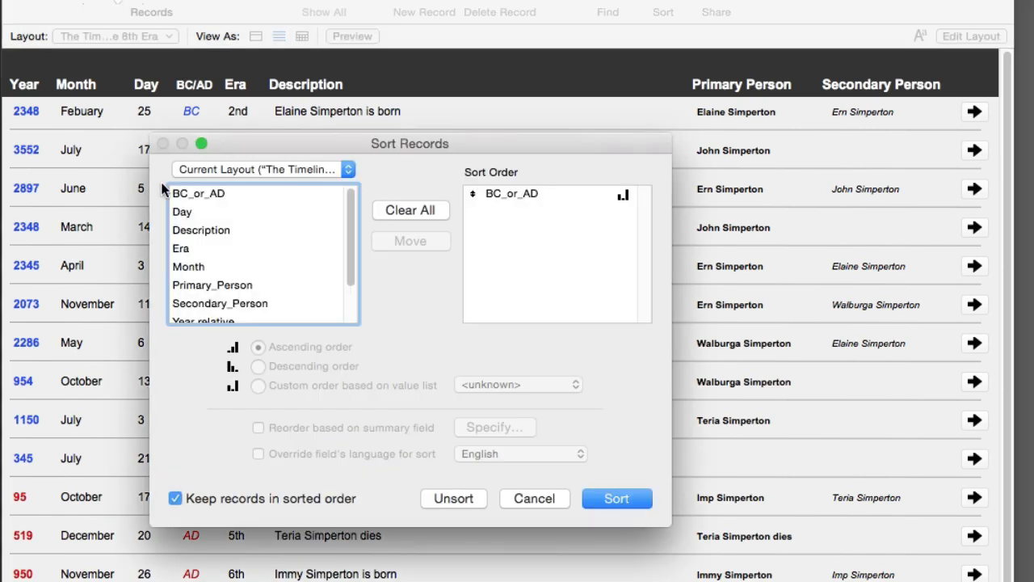
scroll(252, 259, "down", 3)
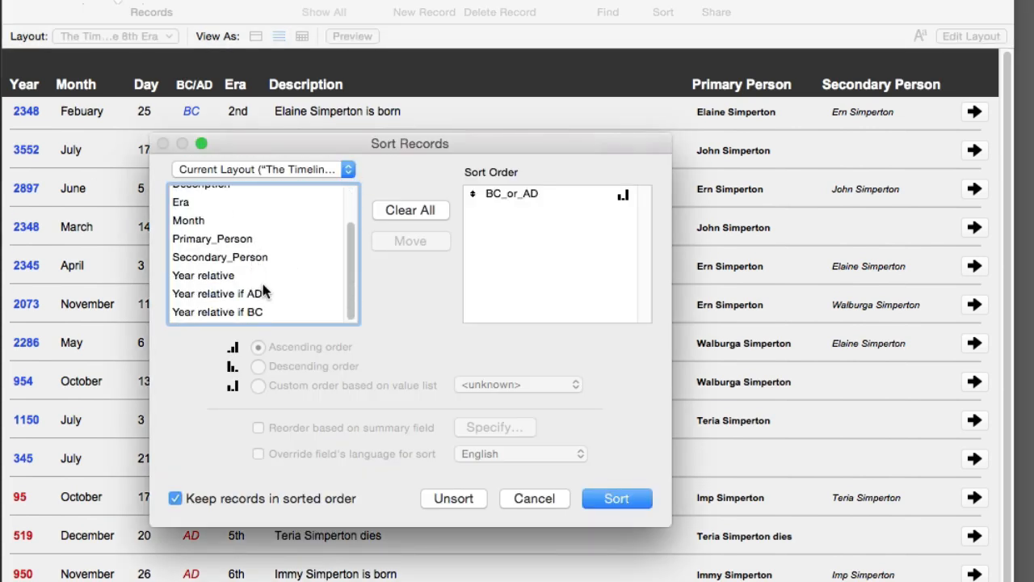
double_click(257, 279)
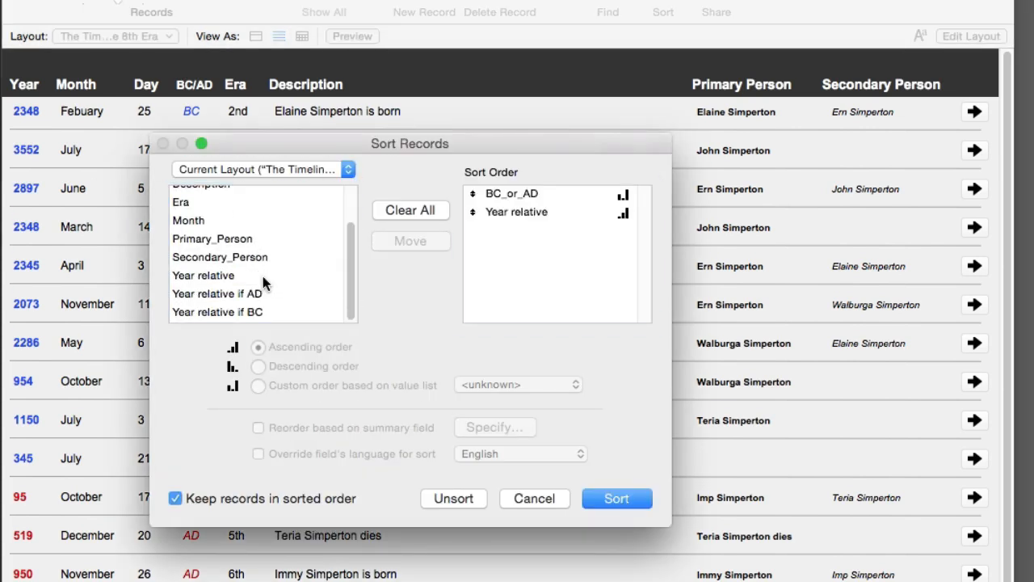
left_click(628, 496)
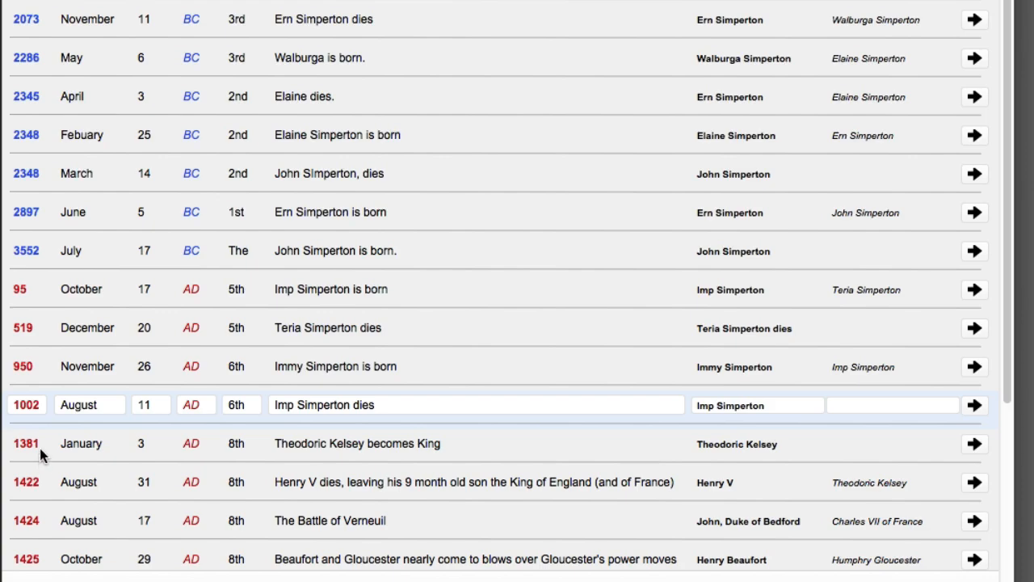
Scroll through the sorted timeline, then switch to Layout mode with Cmd+L
scroll(32, 471, "down", 5)
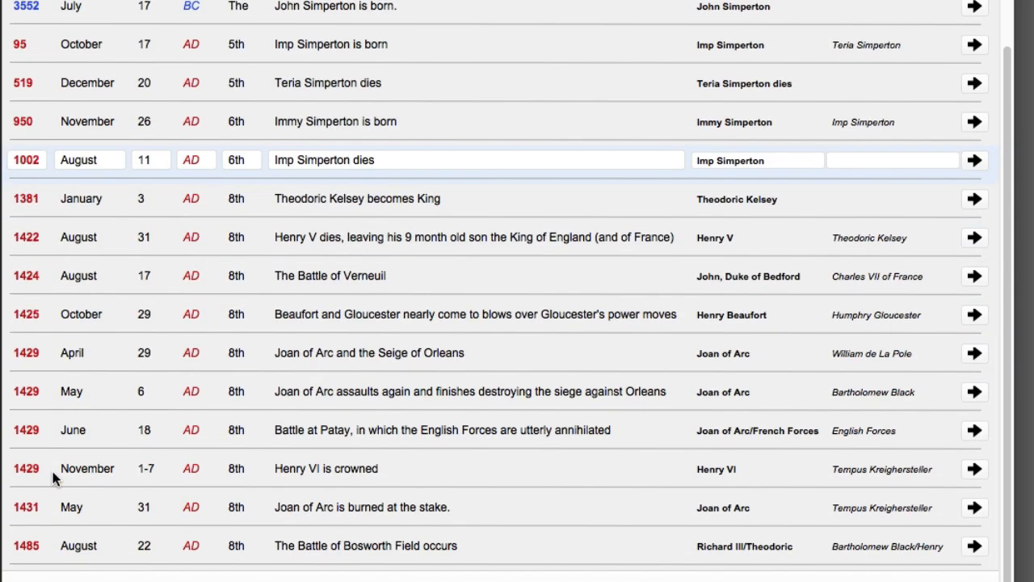
scroll(53, 480, "up", 8)
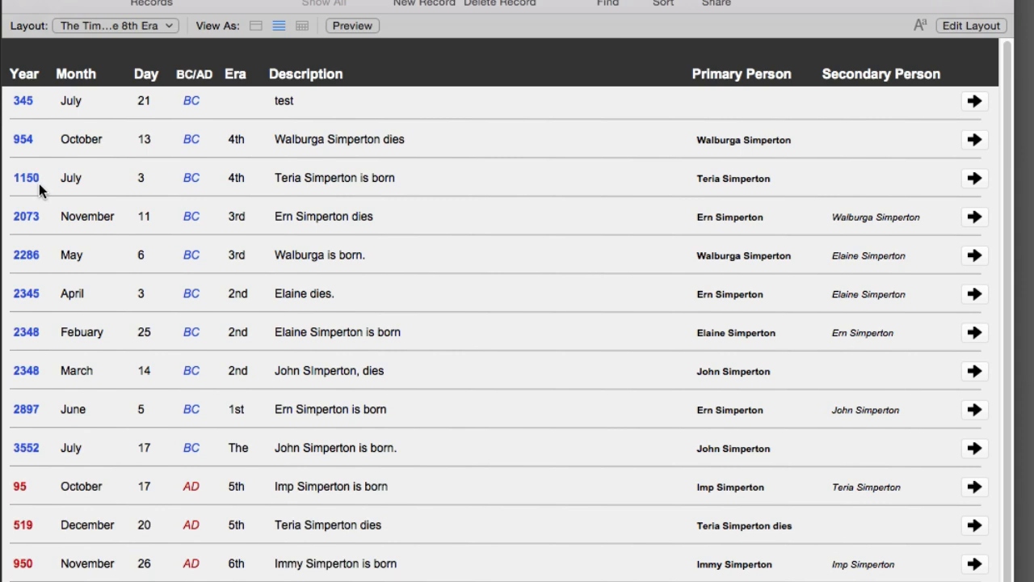
key("super+l")
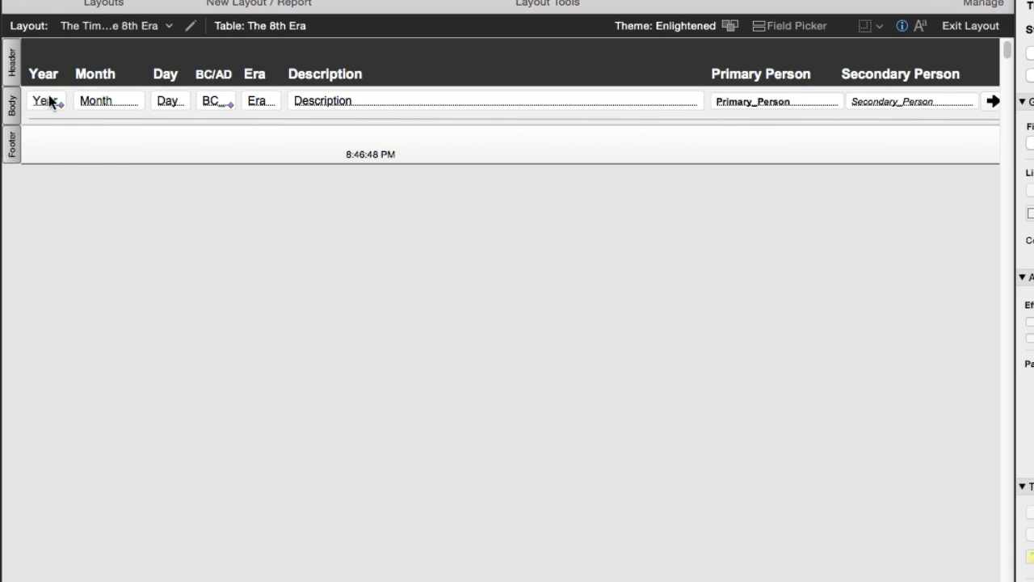
Inspect the second and third Year fields and the Year relative if BC/AD labels
key("super+b")
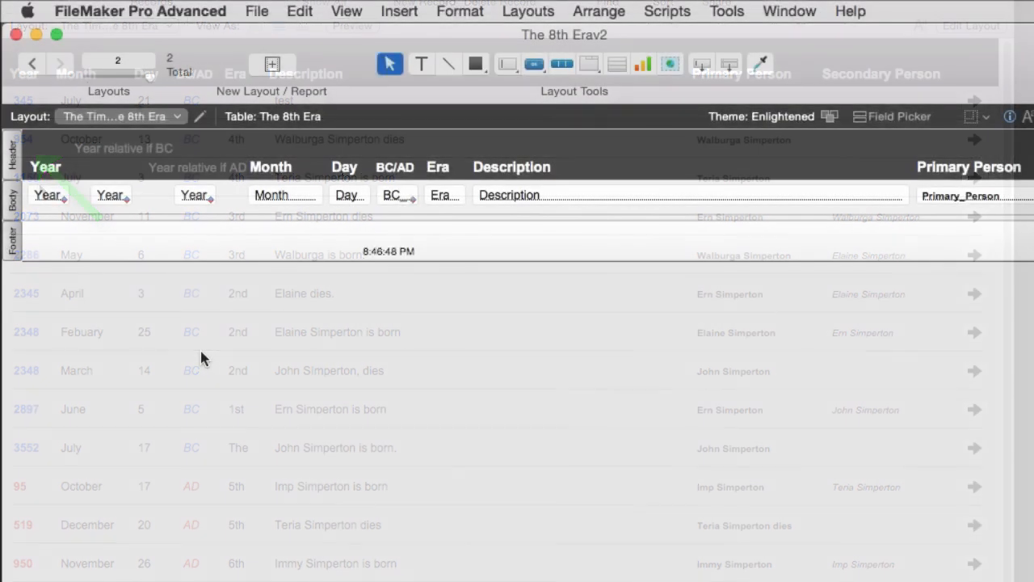
left_click(110, 199)
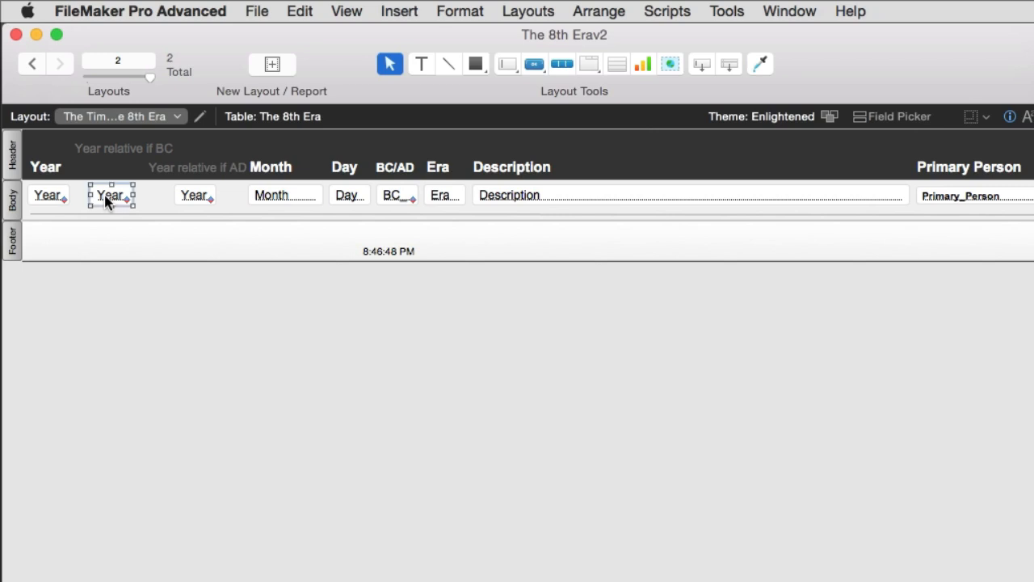
left_click(116, 152)
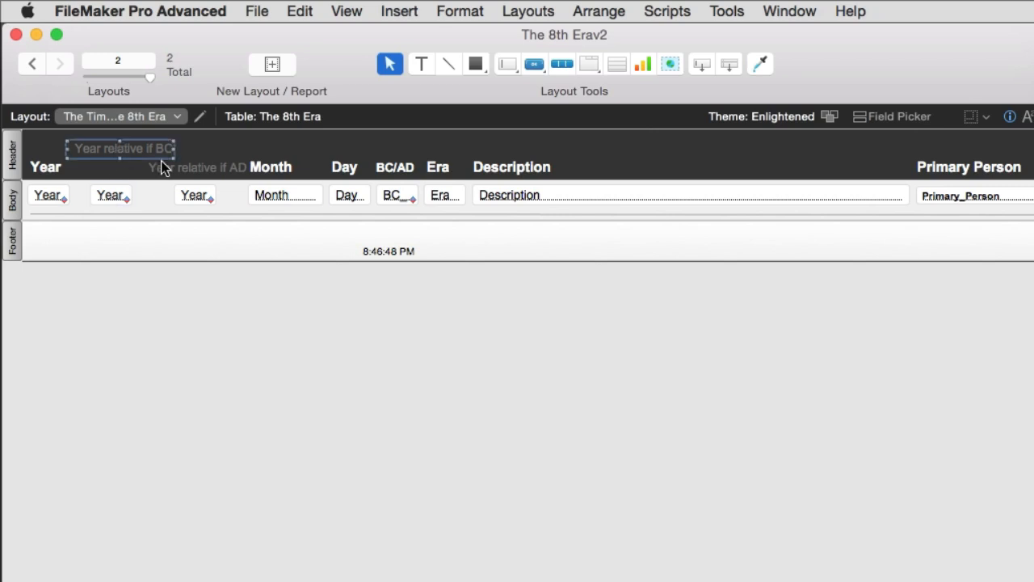
left_click(198, 173)
left_click(194, 196)
left_click(195, 171)
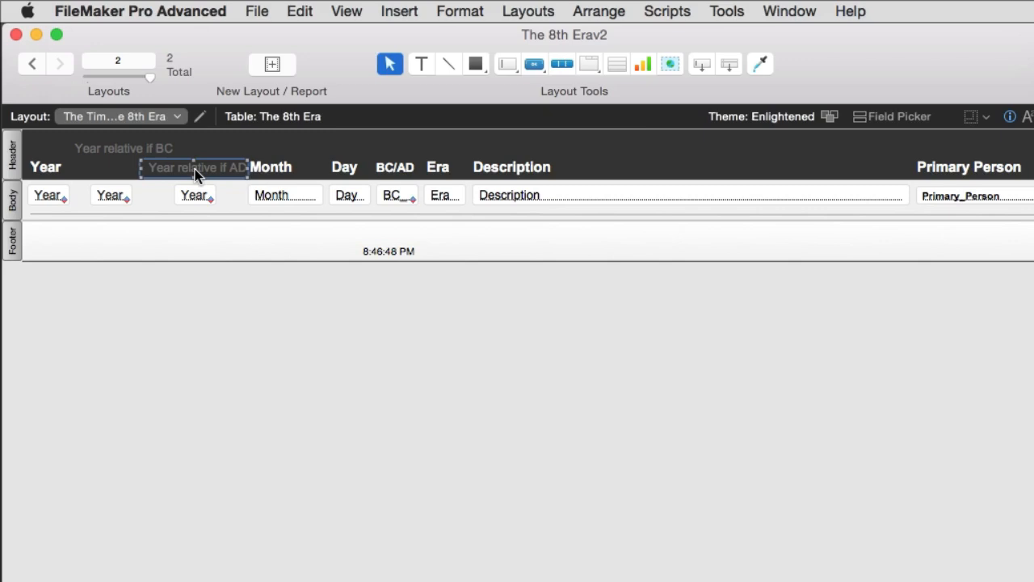
Open Manage Database from the third Year field's Specify Field and select Year relative if BC
double_click(195, 197)
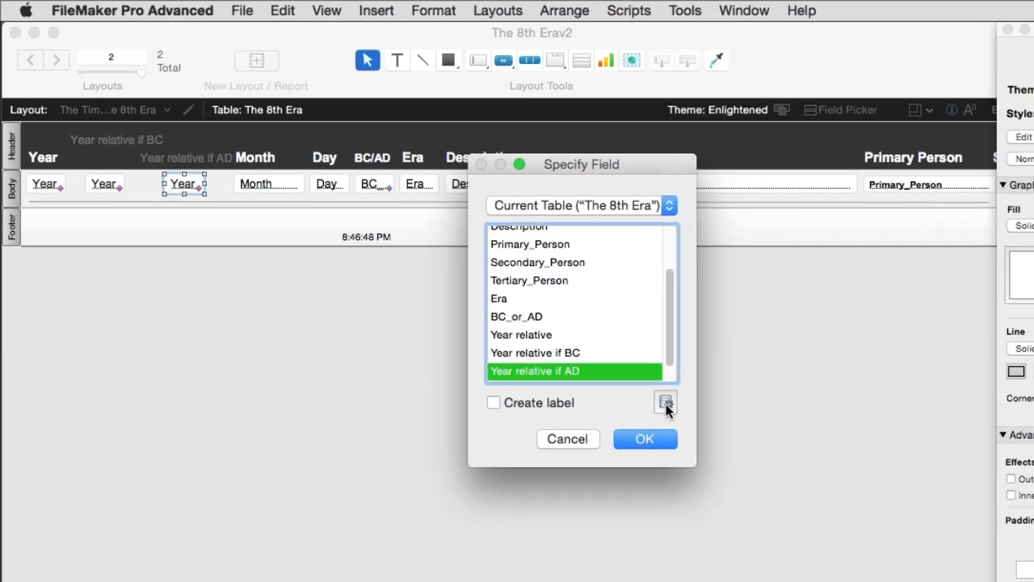
left_click(684, 413)
left_click(442, 345)
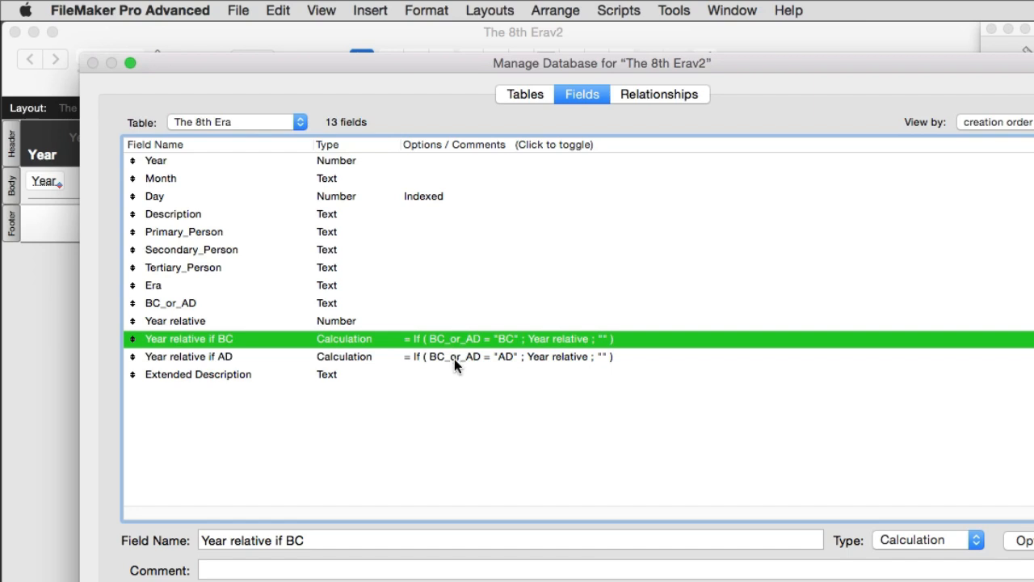
Select Year relative if AD, close Manage Database, and confirm it for the third Year field
left_click(453, 359)
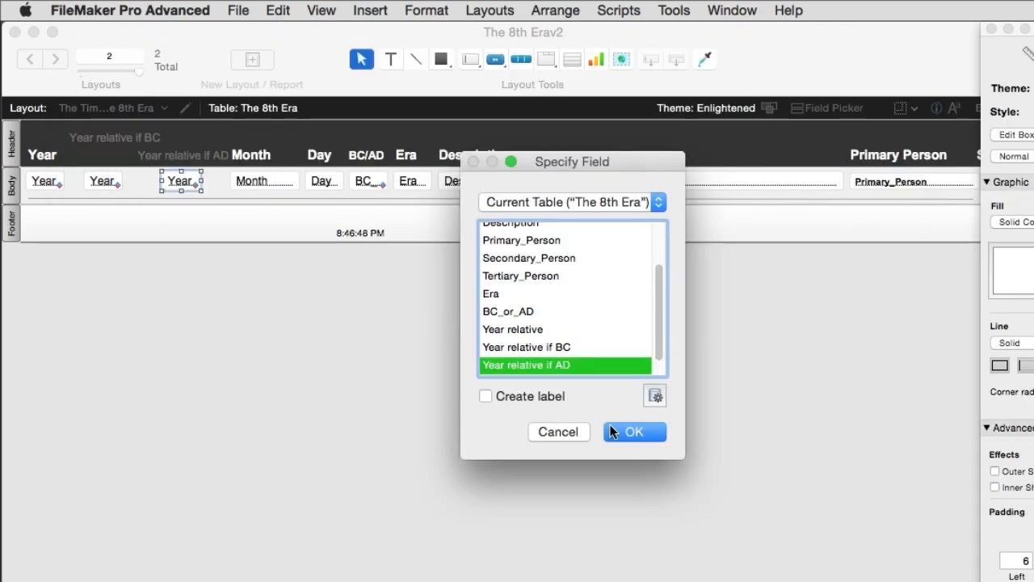
left_click(622, 429)
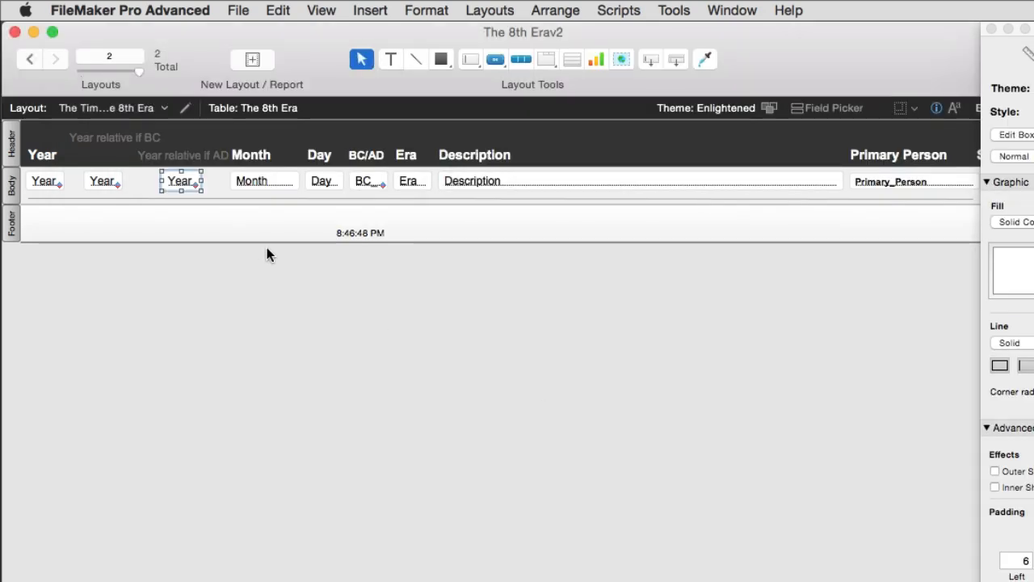
Select the second and third Year fields, then return to Browse mode to view the timeline records
left_click(86, 184)
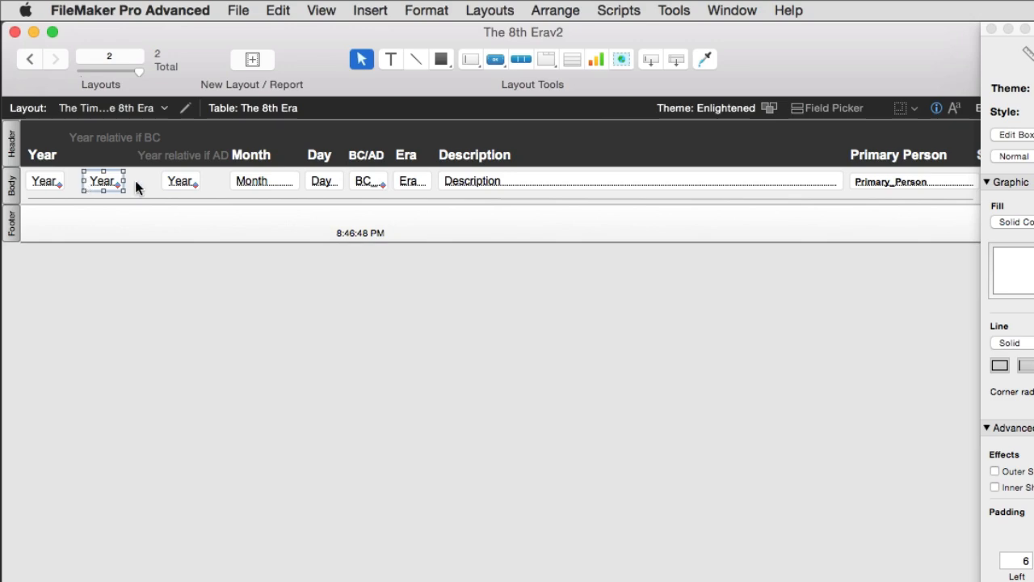
left_click(174, 184)
key("super+b")
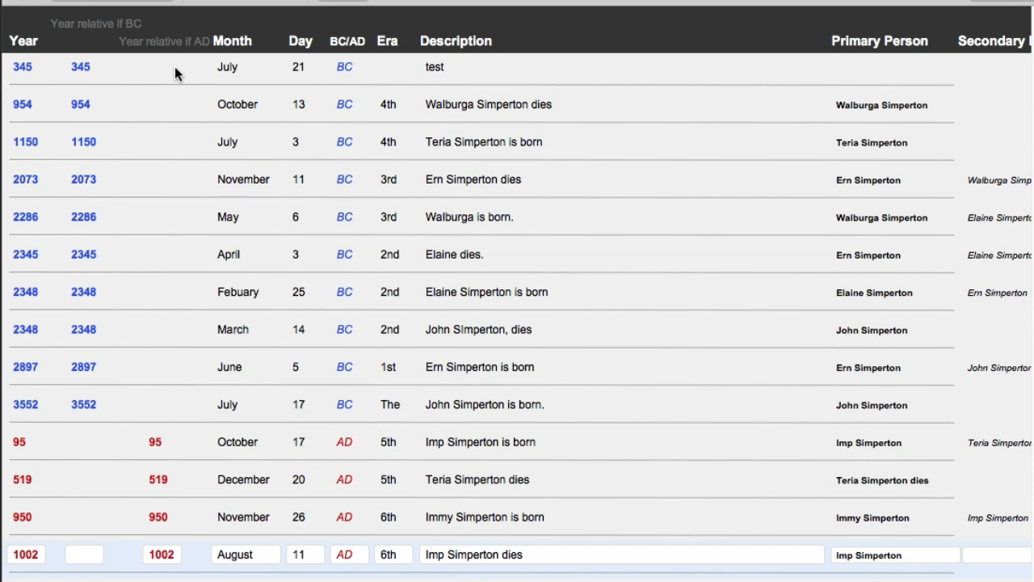
In Sort Records, review BC_or_AD and Year relative, then remove Year relative from the sort order
key("super+s")
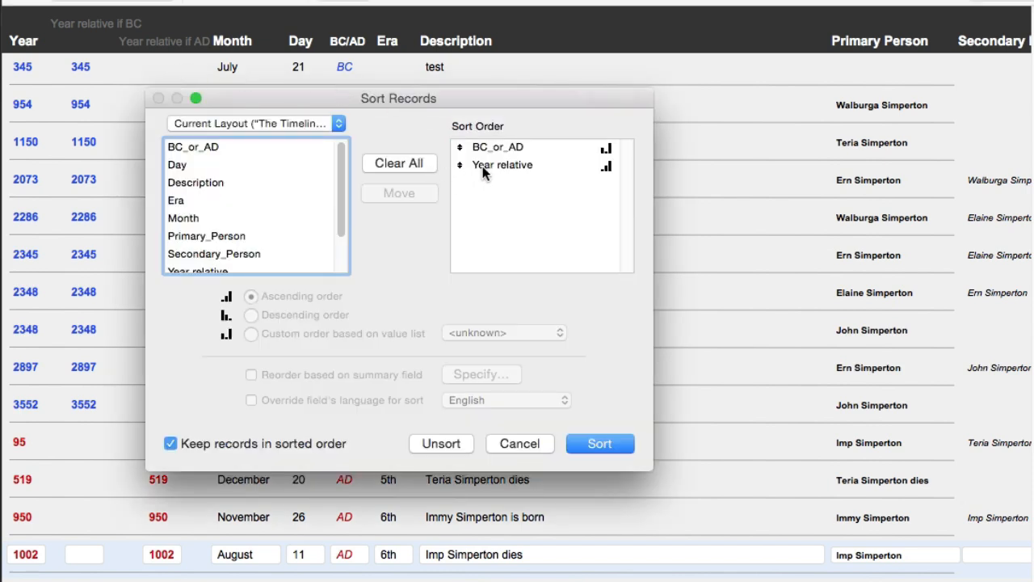
left_click(509, 147)
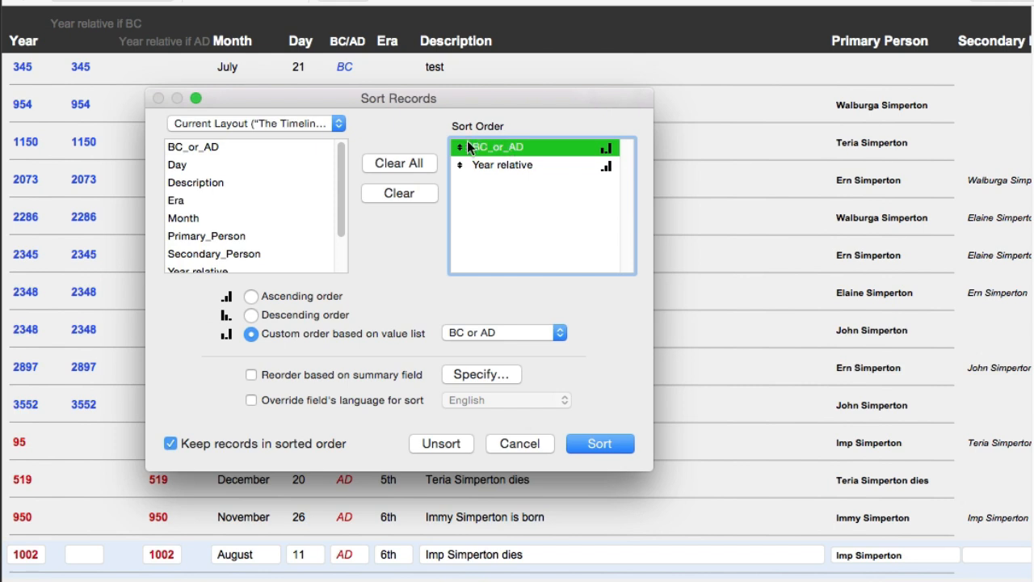
scroll(225, 202, "down", 2)
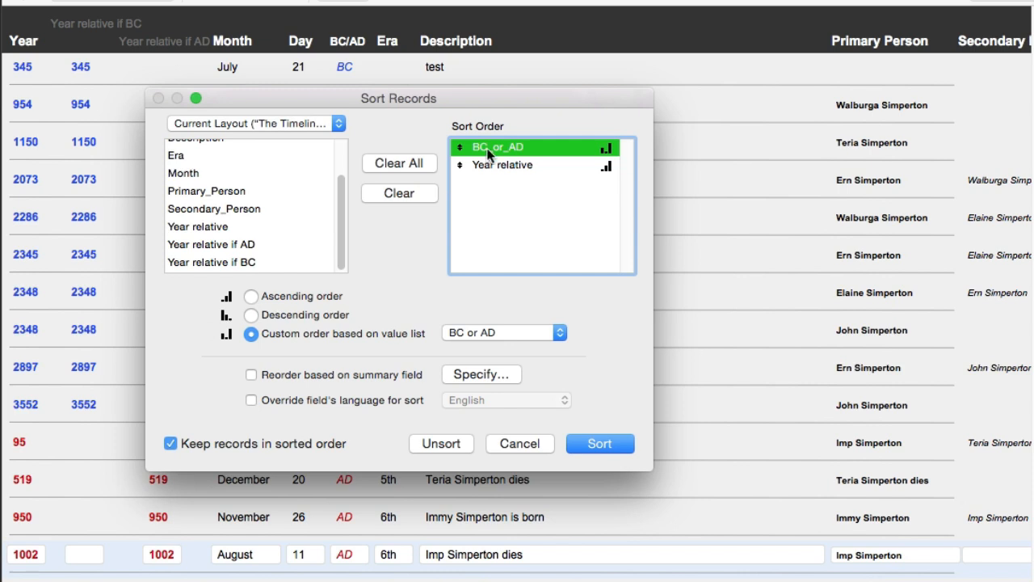
left_click(507, 162)
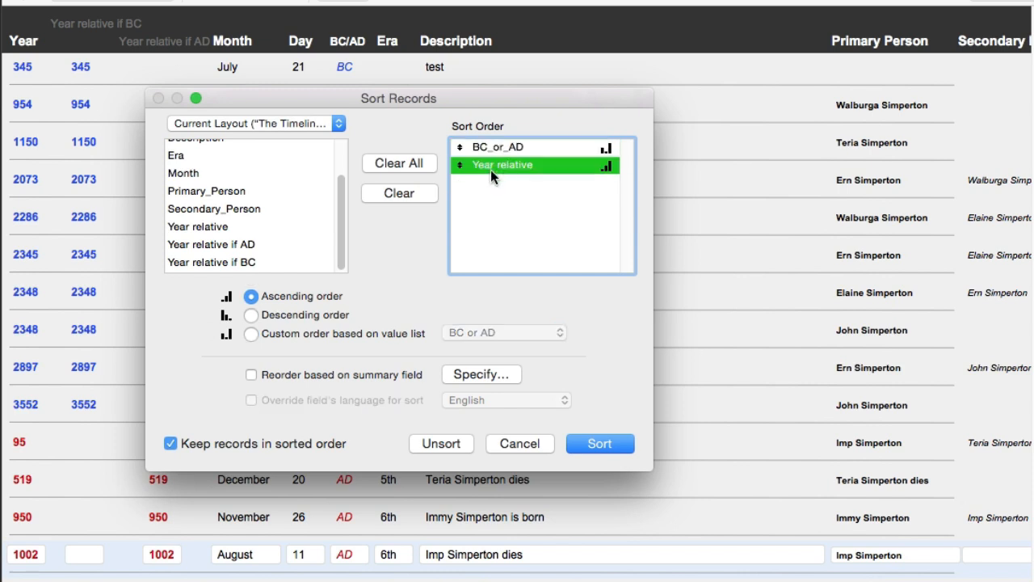
left_click(251, 315)
left_click(252, 296)
double_click(521, 165)
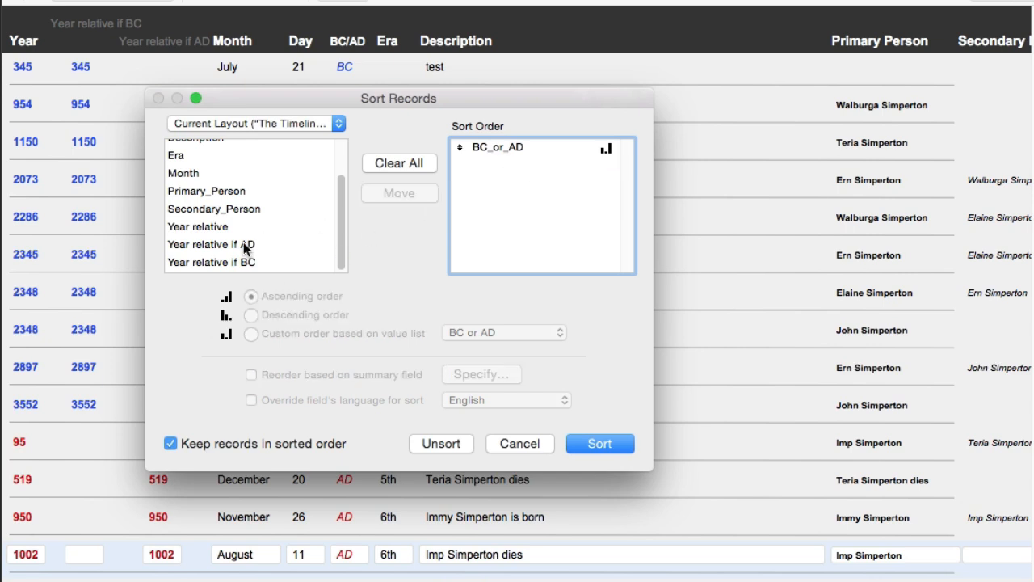
Add Year relative if BC (descending) and Year relative if AD (ascending) after BC_or_AD, then sort
double_click(275, 260)
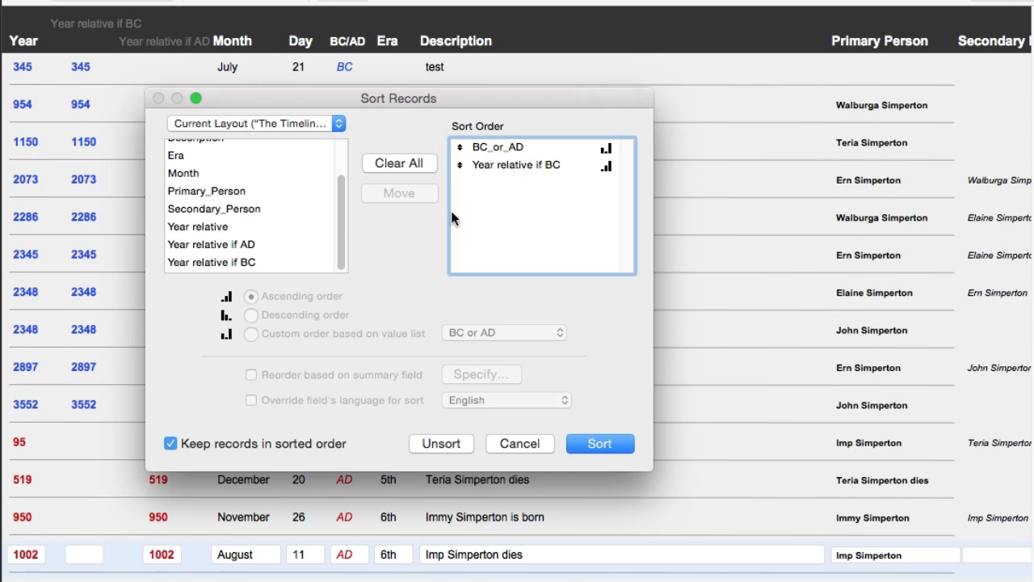
left_click(501, 161)
left_click(250, 315)
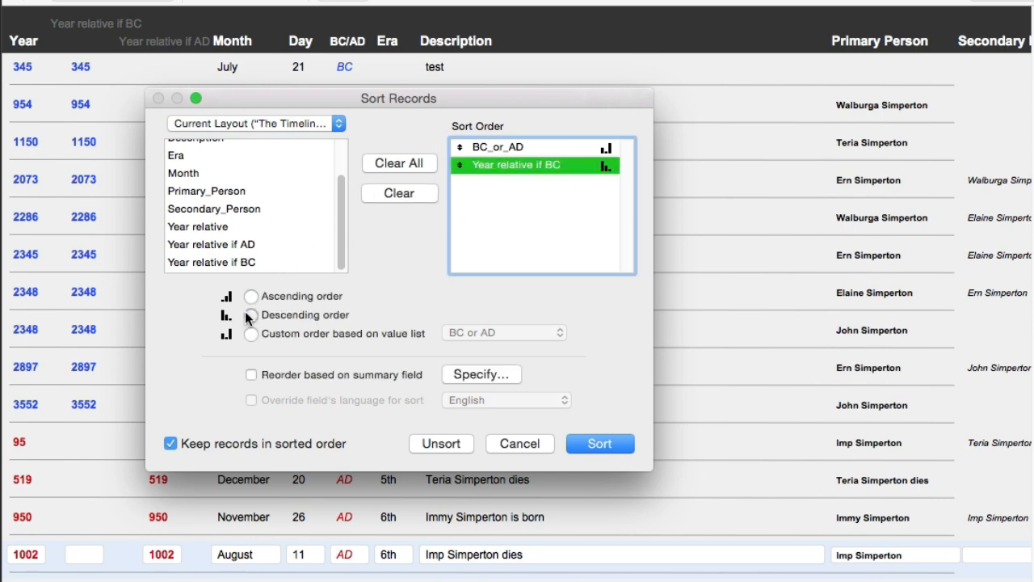
left_click(247, 245)
double_click(246, 245)
left_click(507, 182)
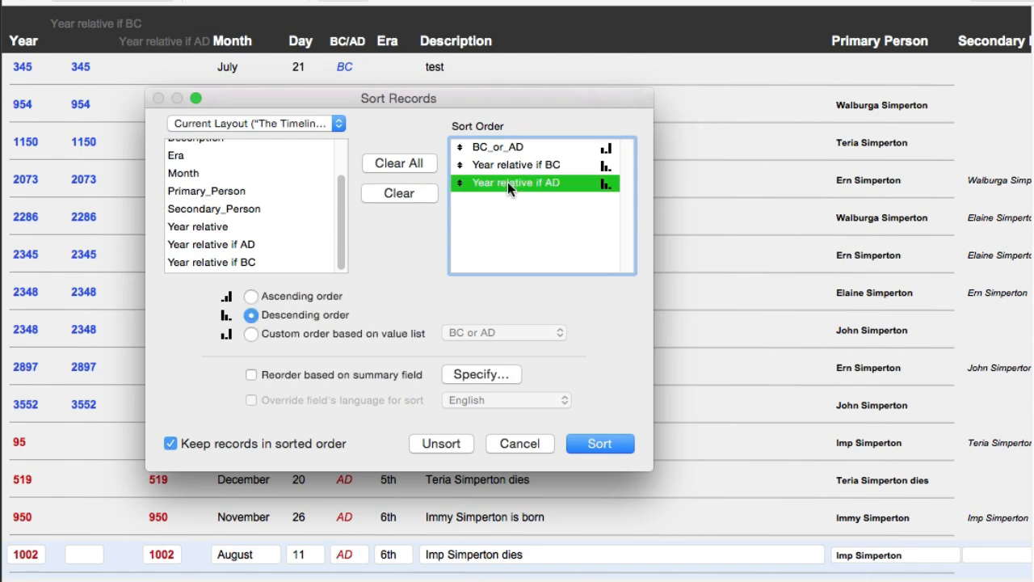
left_click(251, 296)
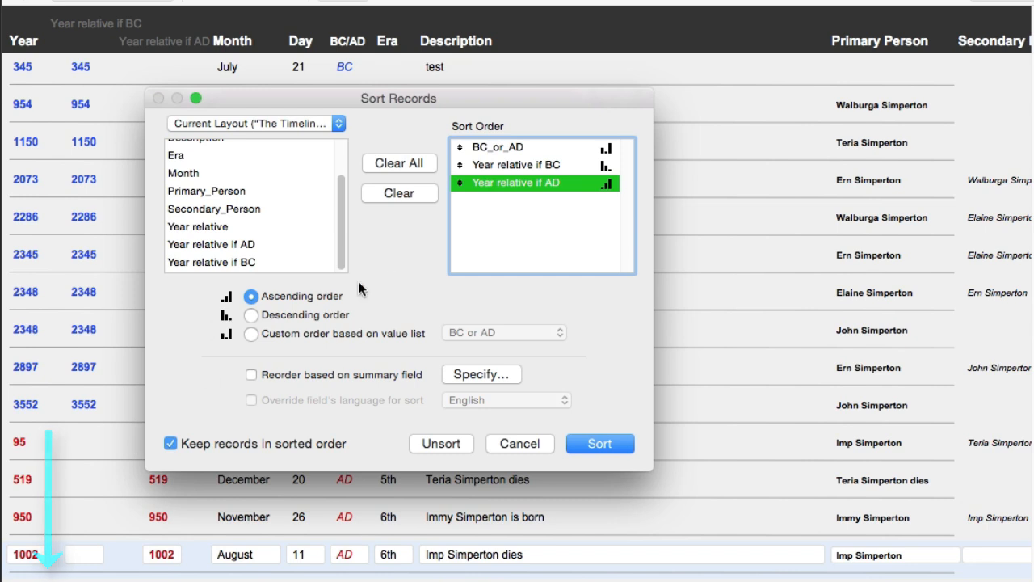
left_click(598, 443)
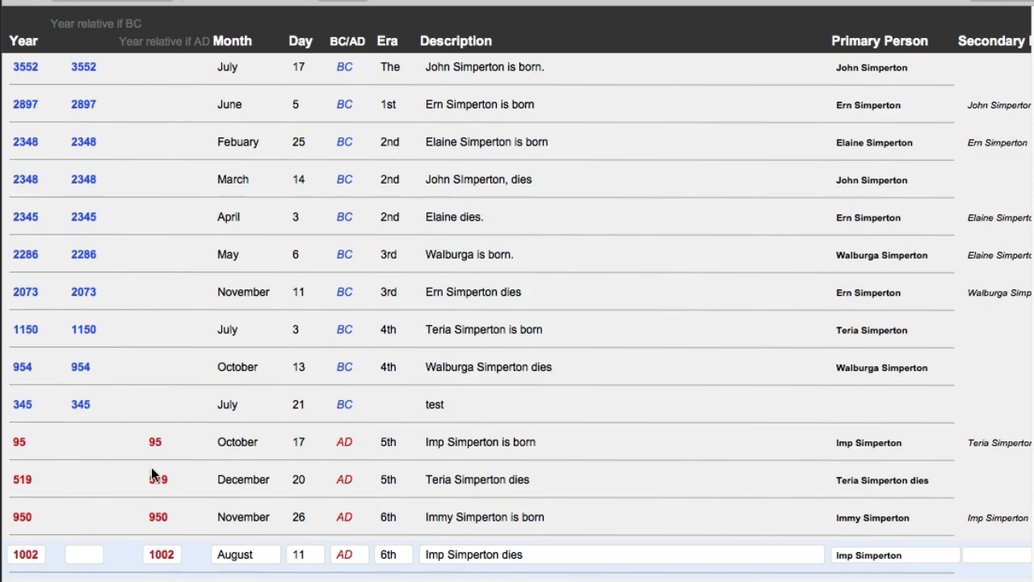
Scroll through the sorted timeline, then reopen Sort Records to review the BC_or_AD, BC, AD order
scroll(151, 467, "down", 3)
scroll(516, 317, "down", 3)
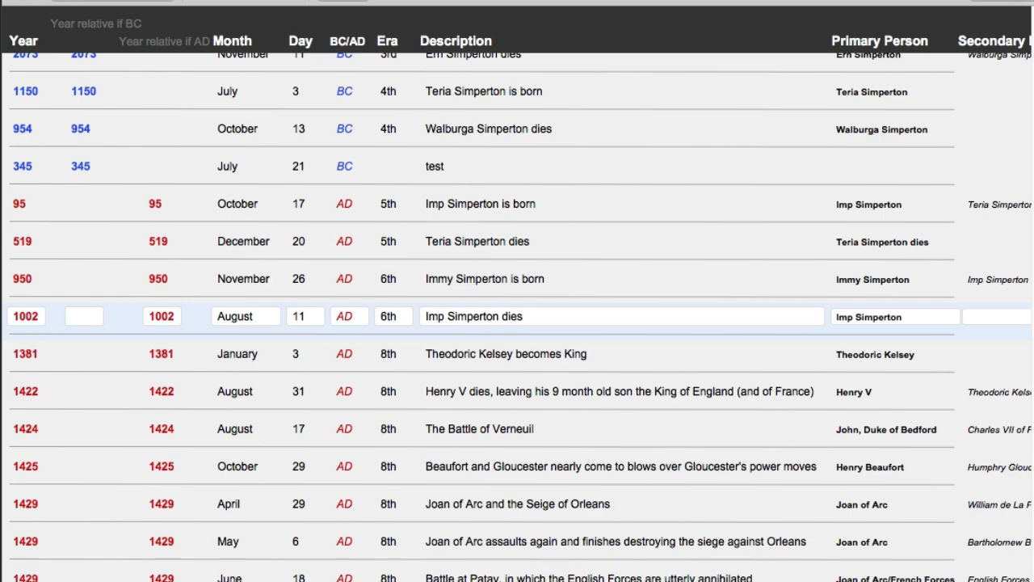
scroll(517, 317, "up", 5)
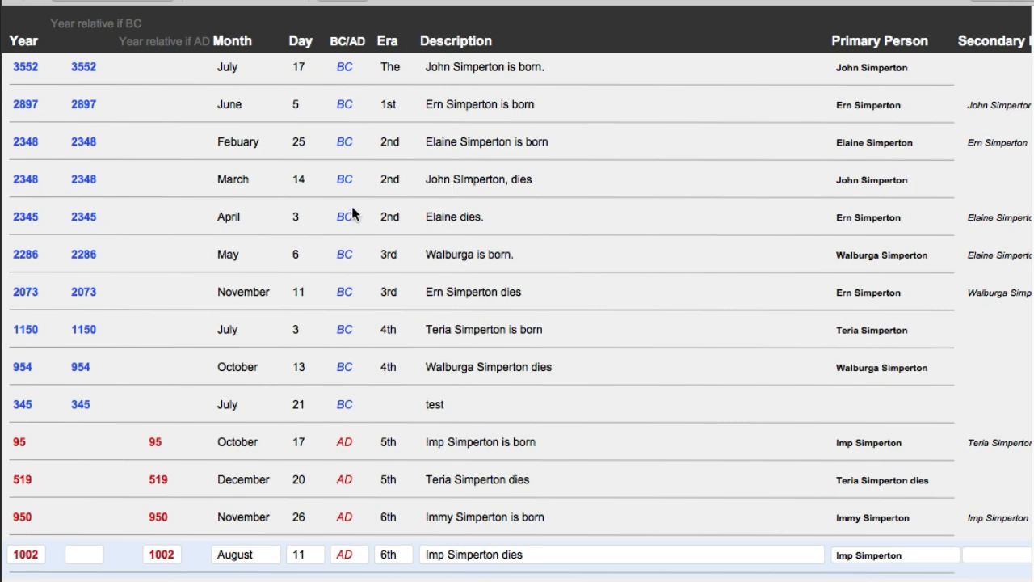
key("super+s")
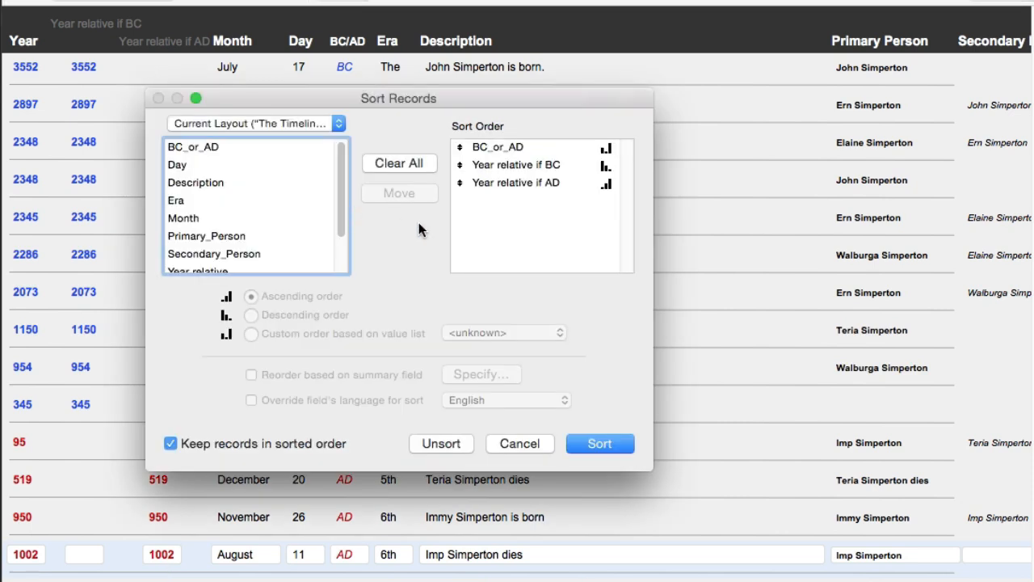